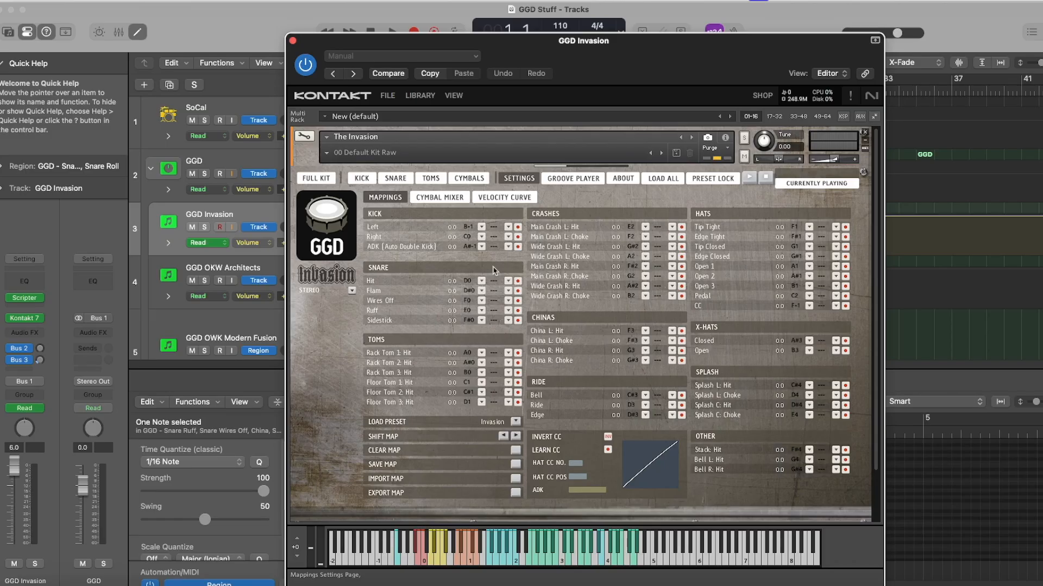
View the full Invasion kit, return to its mapping settings, and set the hat CC number to 4
left_click(322, 179)
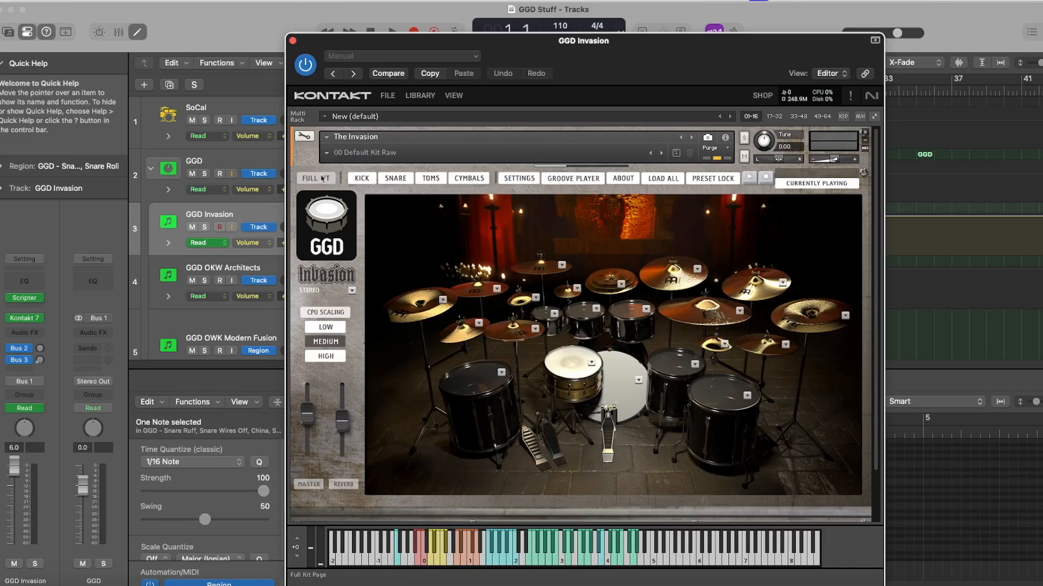
left_click(513, 179)
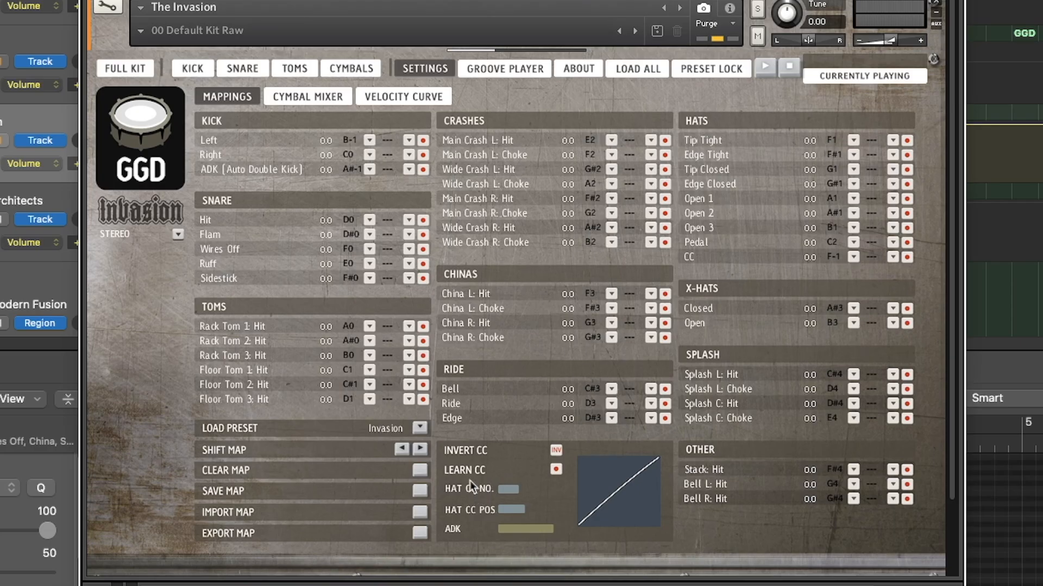
left_click(509, 490)
left_click(523, 488)
left_click(517, 487)
left_click_drag(364, 328, 310, 333)
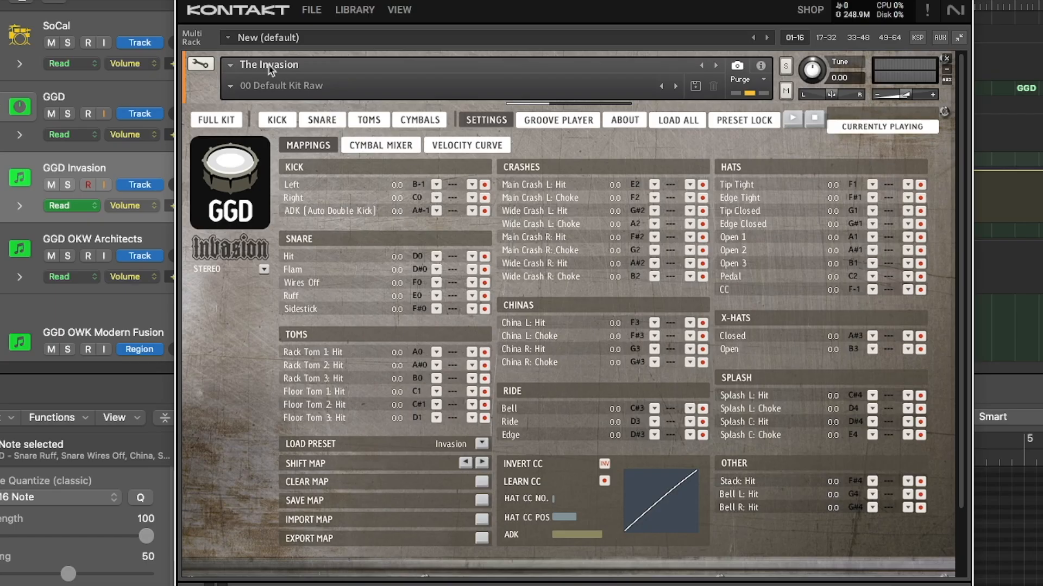
Save the instrument as The Invasion-my edit in the Instruments folder, using Patch Only
left_click(312, 9)
mouse_move(380, 112)
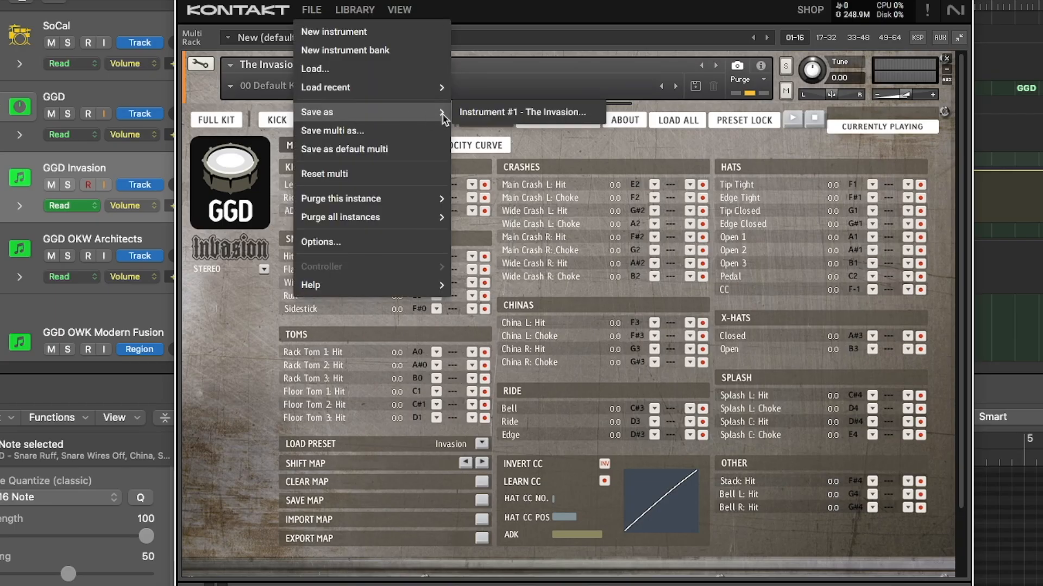
left_click(474, 114)
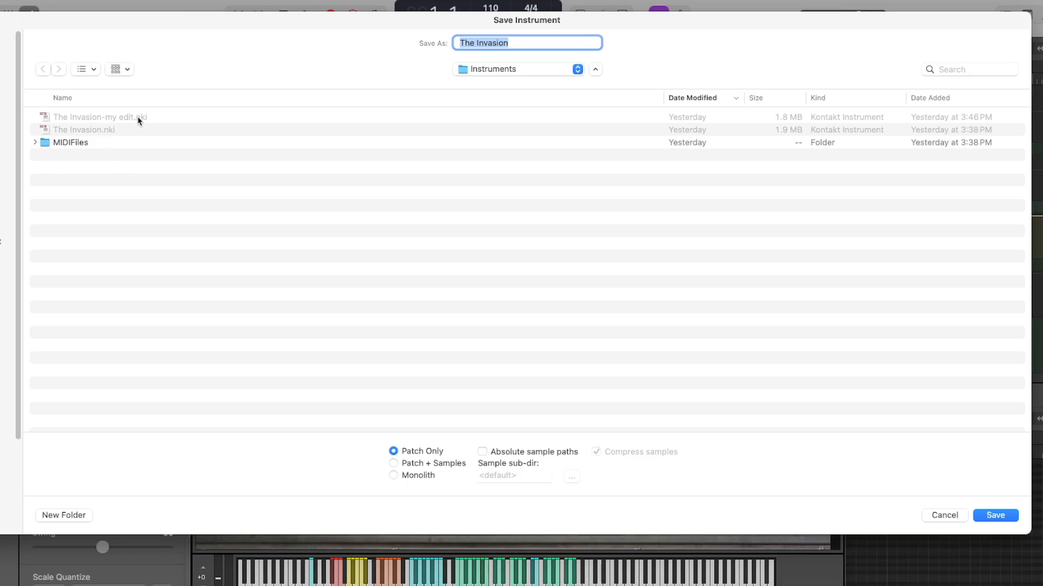
left_click(108, 118)
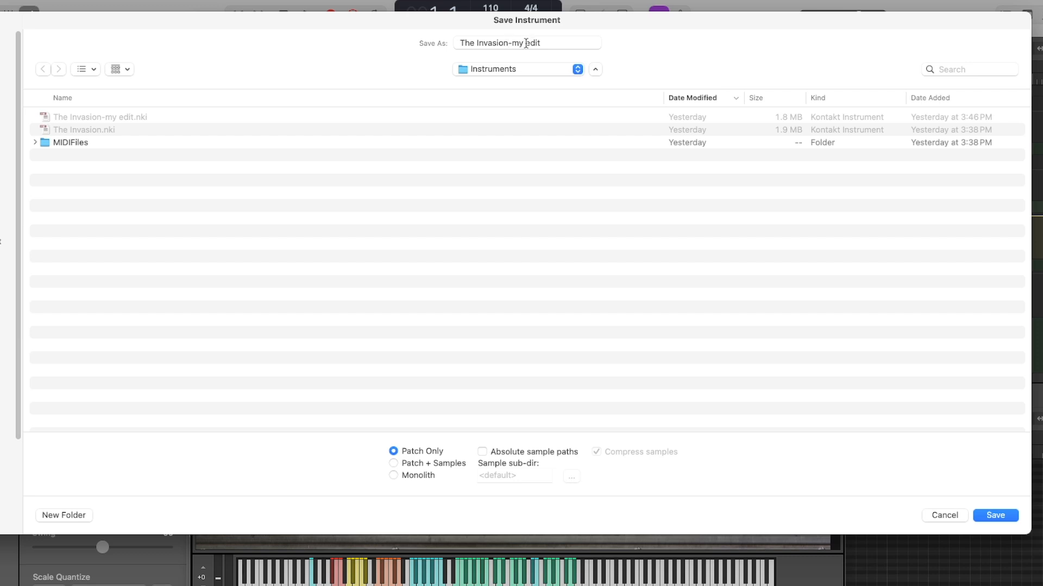
left_click(980, 517)
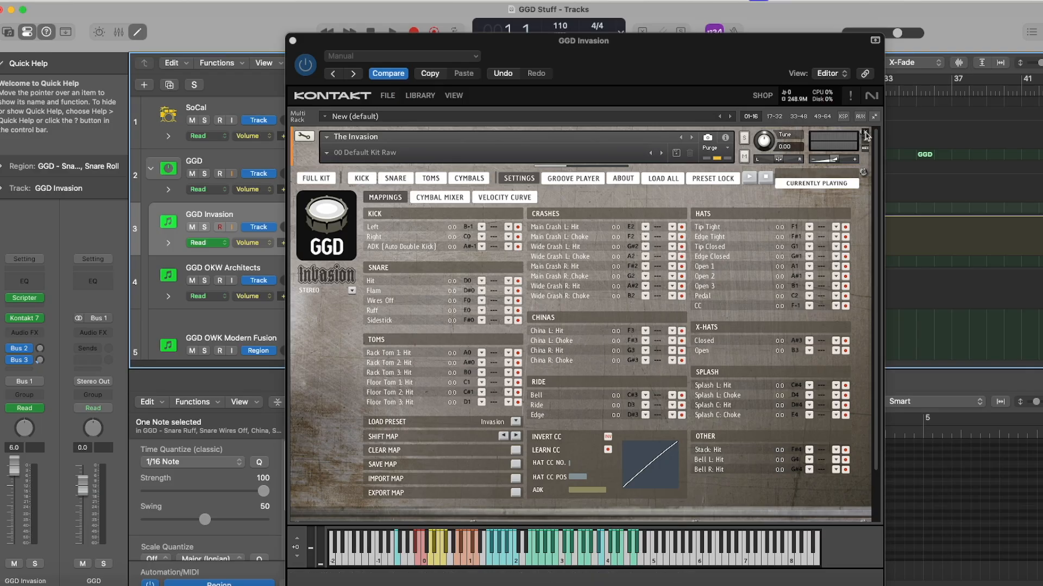
Remove The Invasion from the Kontakt rack and load The Invasion-my edit.nki in its place
left_click(866, 134)
left_click(454, 95)
left_click(387, 95)
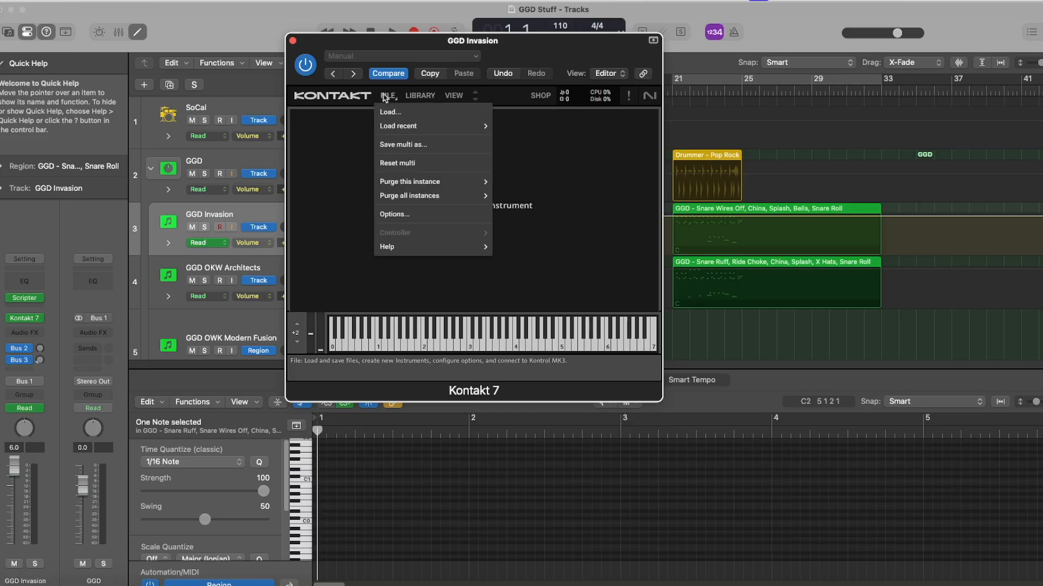
left_click(389, 112)
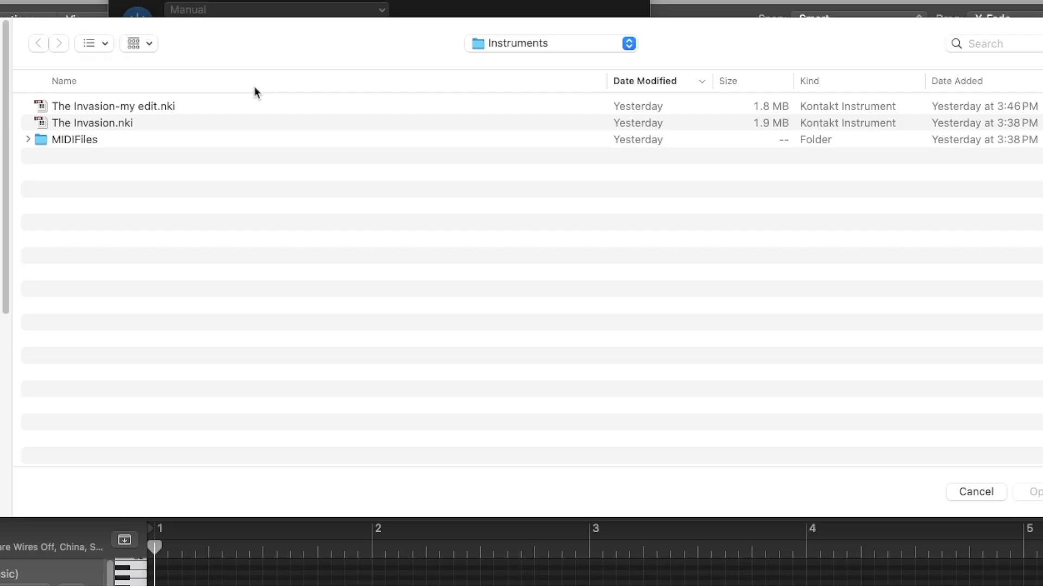
left_click(139, 106)
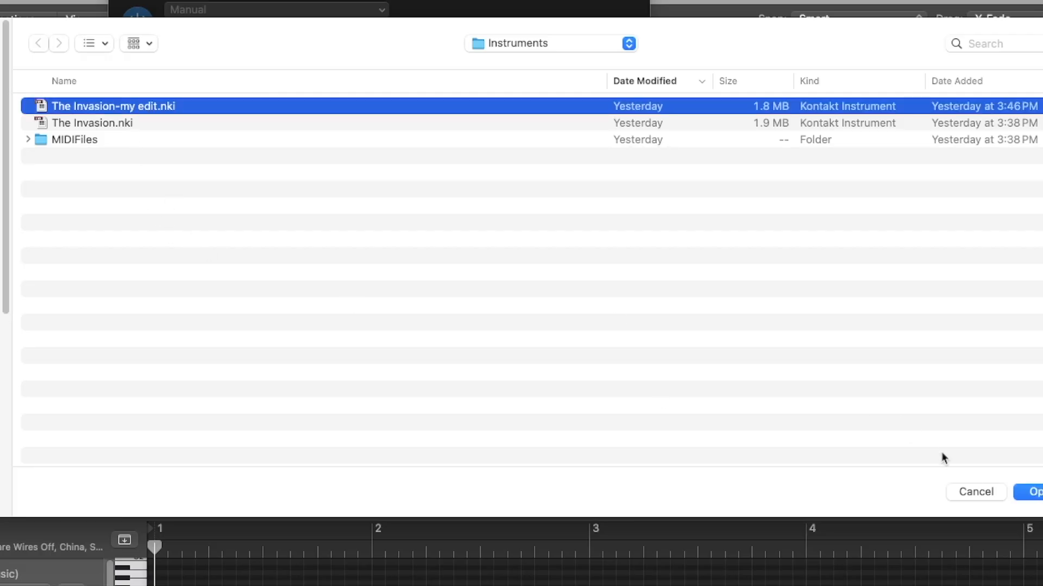
left_click(1029, 491)
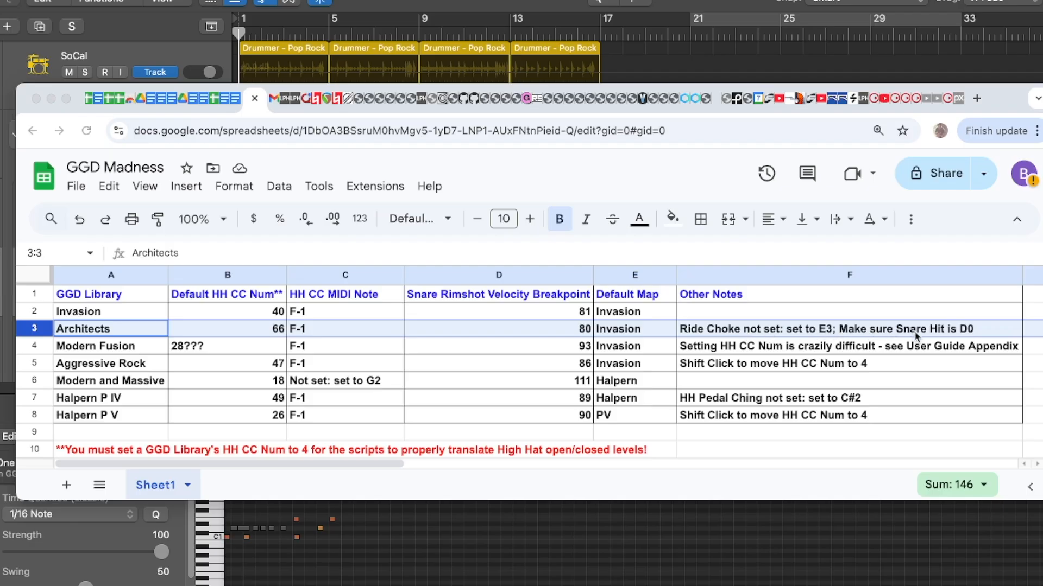
Switch to Logic Pro and set the hi-hat CC number to 4 in the GGD OKW Architects track's Kontakt instrument
left_click(336, 583)
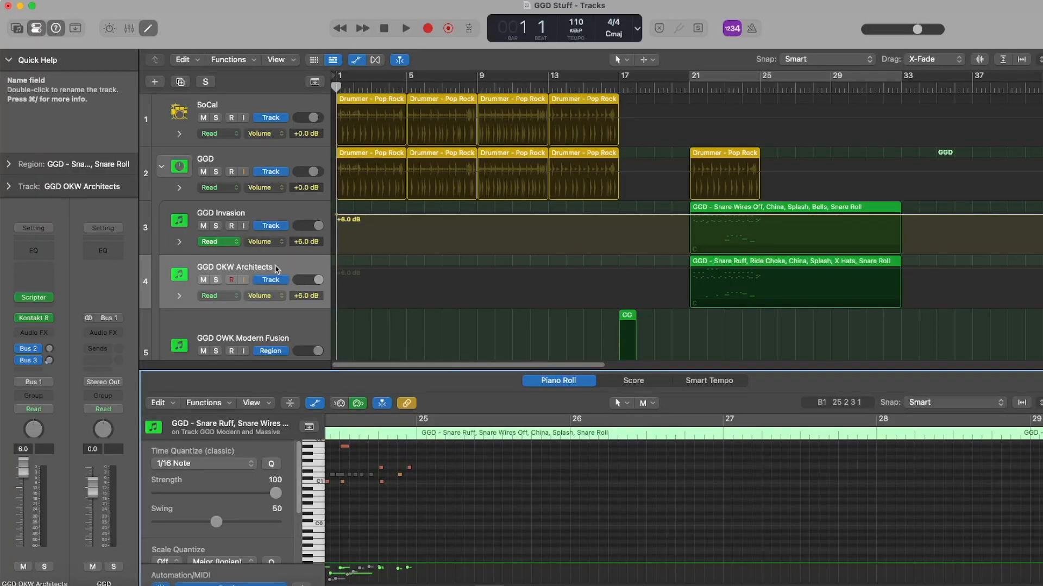
left_click(34, 318)
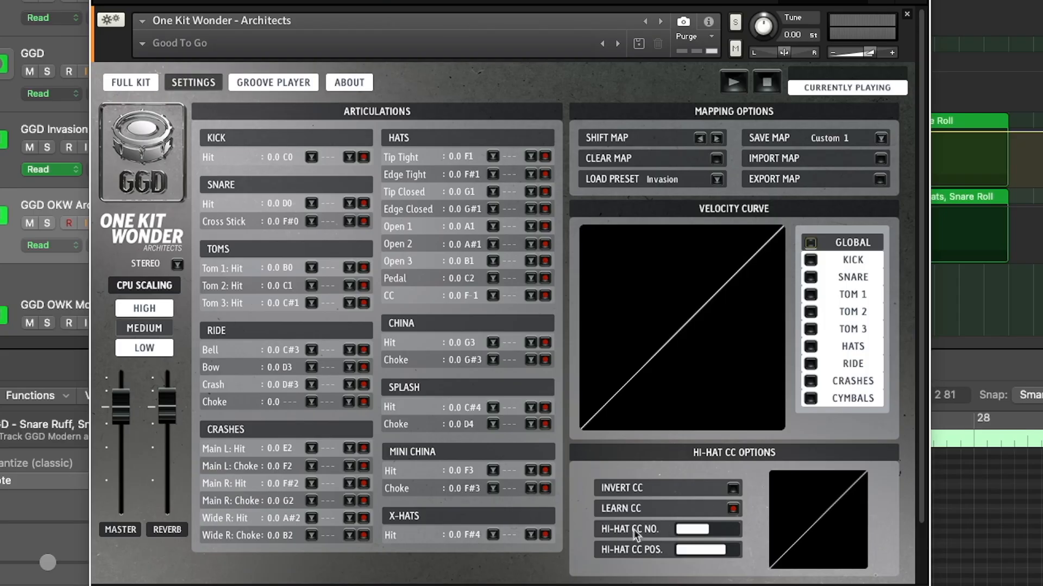
left_click_drag(711, 531, 683, 532)
Map the ride choke articulation of the Architects kit to E3 and check the snare hit mapping
left_click(311, 402)
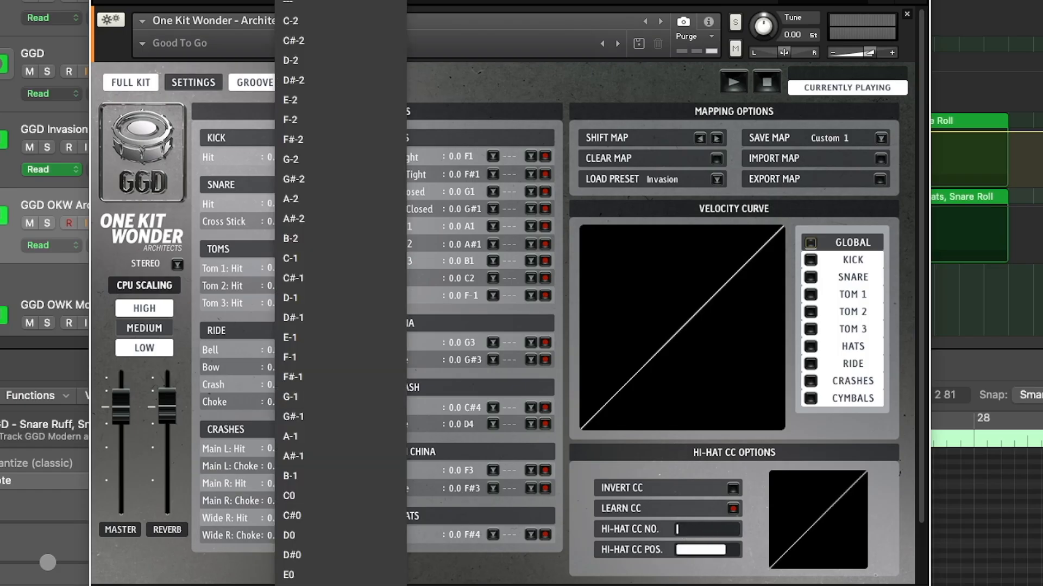
scroll(340, 294, "down", 5)
left_click(209, 203)
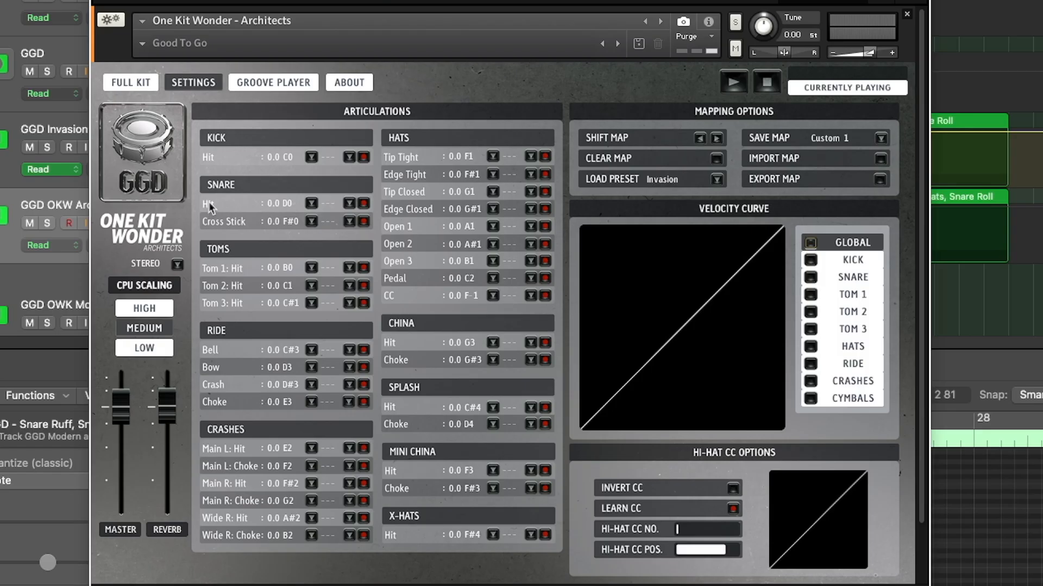
Open the save dialog for the One Kit Wonder - Architects instrument
left_click(289, 2)
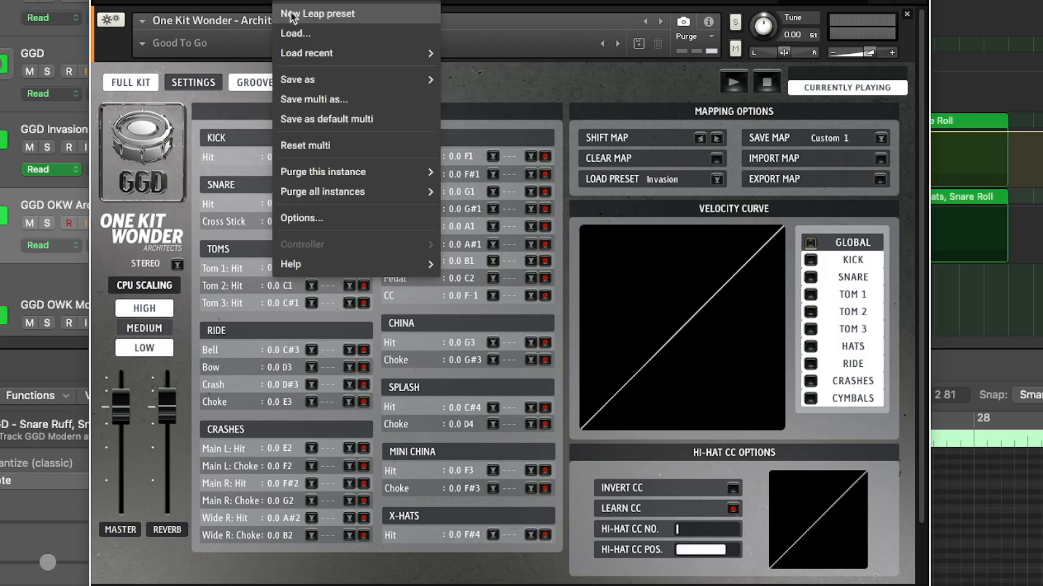
mouse_move(297, 82)
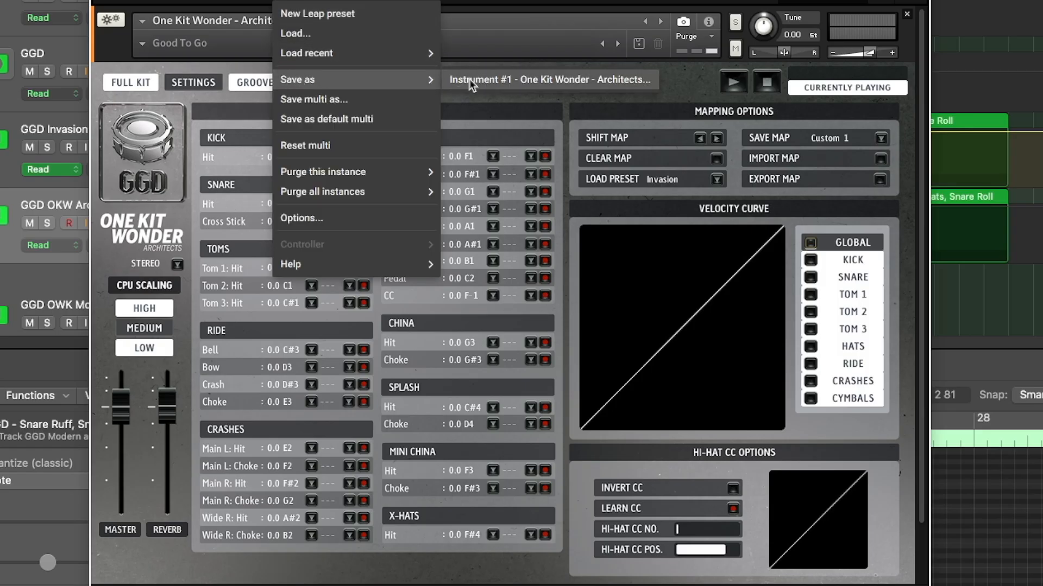
left_click(469, 79)
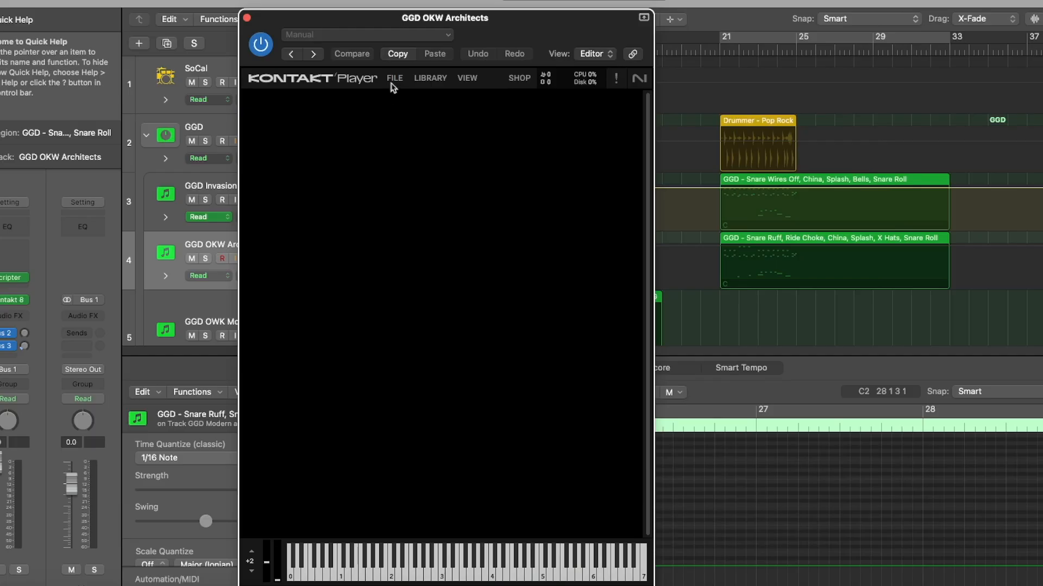
Load One Kit Wonder - Architects - my edits.nki into the empty Kontakt rack
left_click(393, 79)
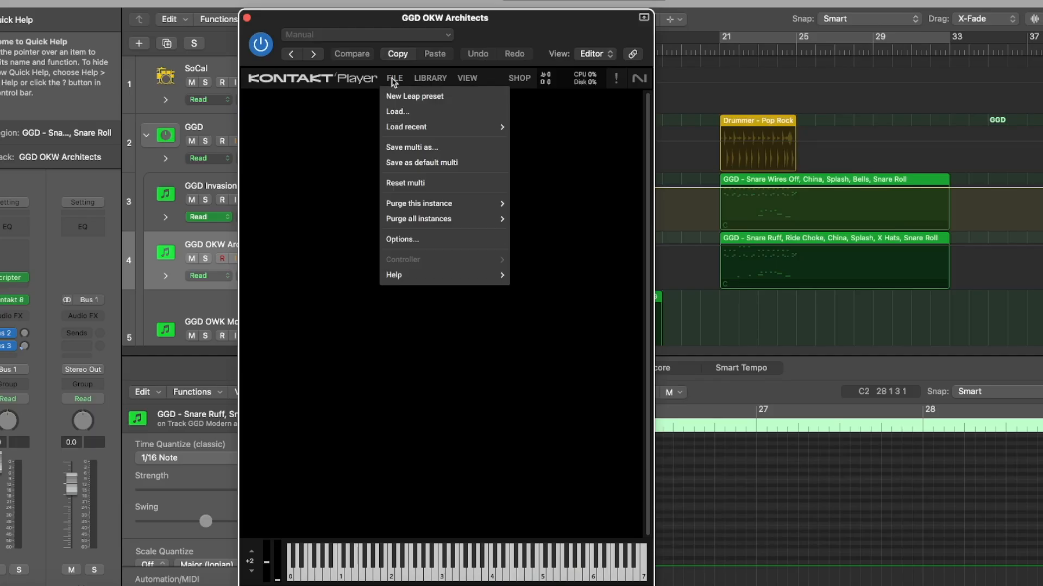
left_click(398, 109)
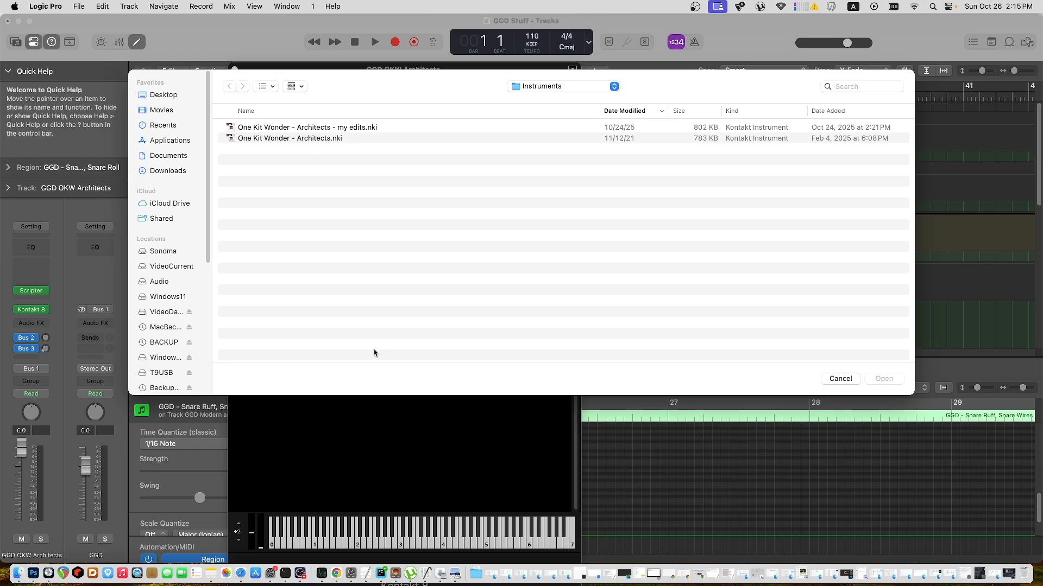
double_click(341, 129)
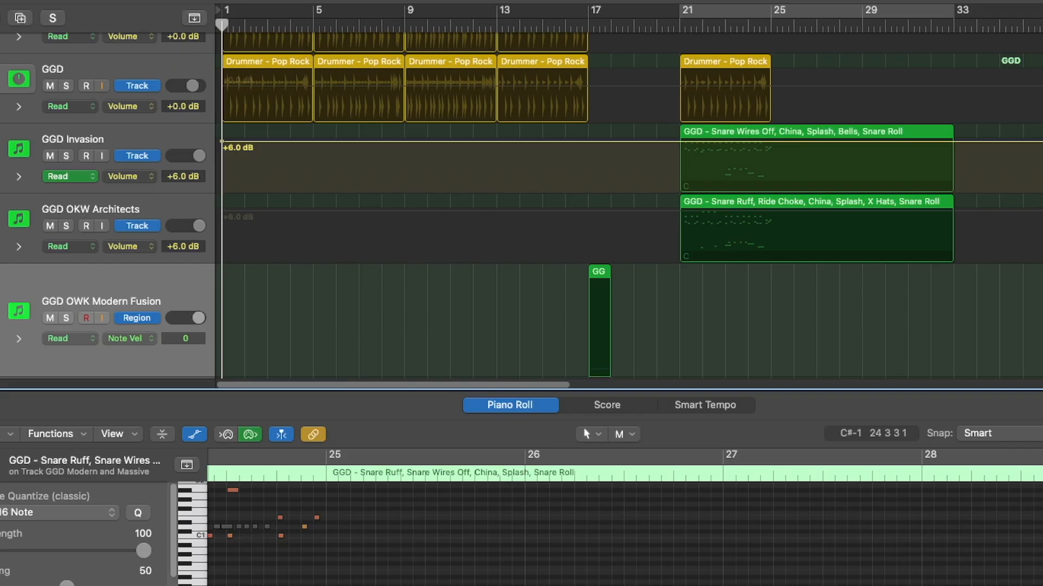
Switch to the GGD Madness spreadsheet, examine the Modern Fusion row's notes, and put the browser window away
key("super+Tab")
left_click(23, 343)
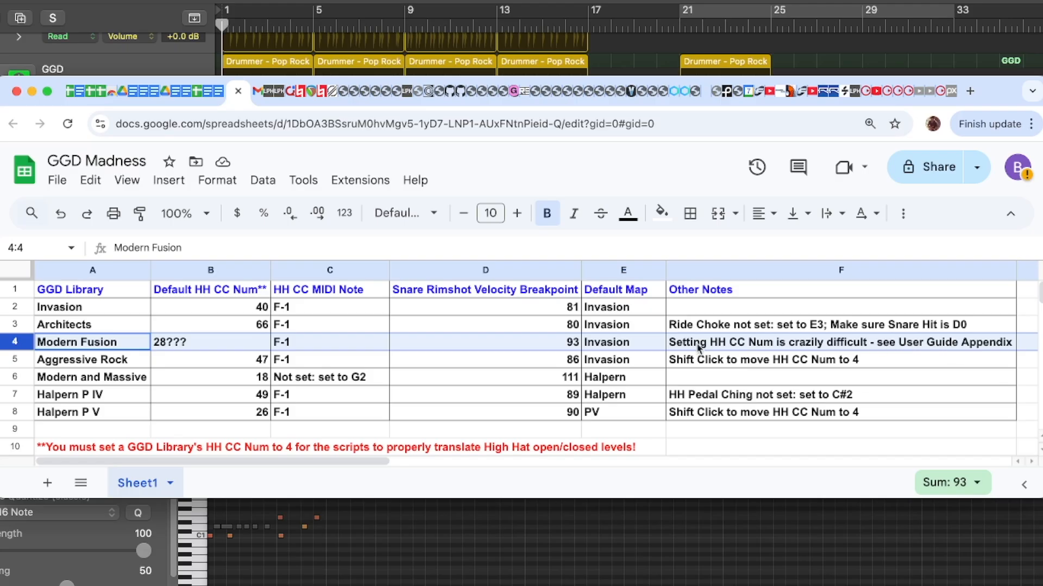
left_click(32, 91)
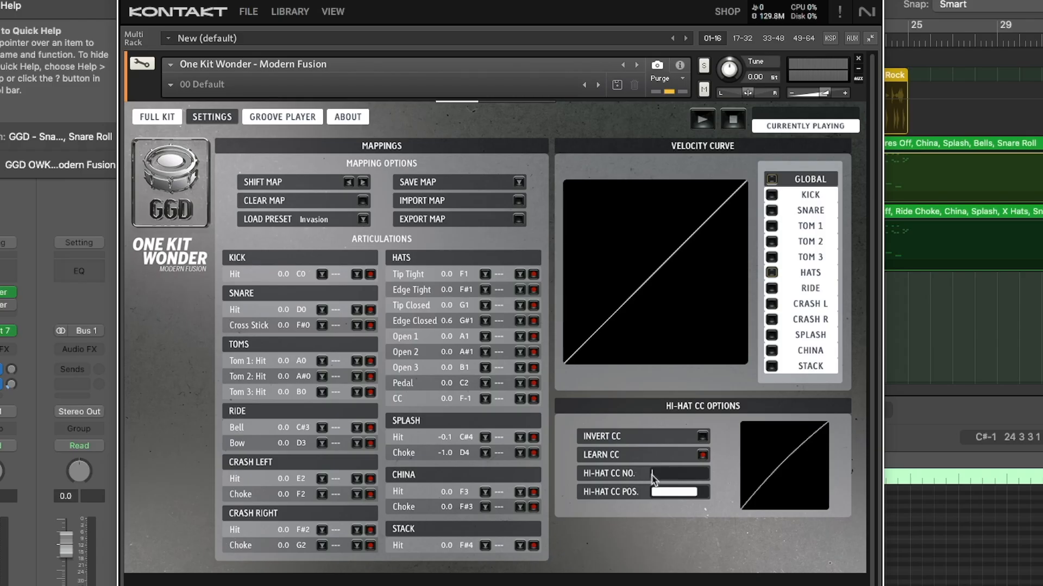
Try to set the Modern Fusion hi-hat CC number directly with its slider
left_click_drag(652, 478, 722, 485)
left_click_drag(678, 480, 655, 480)
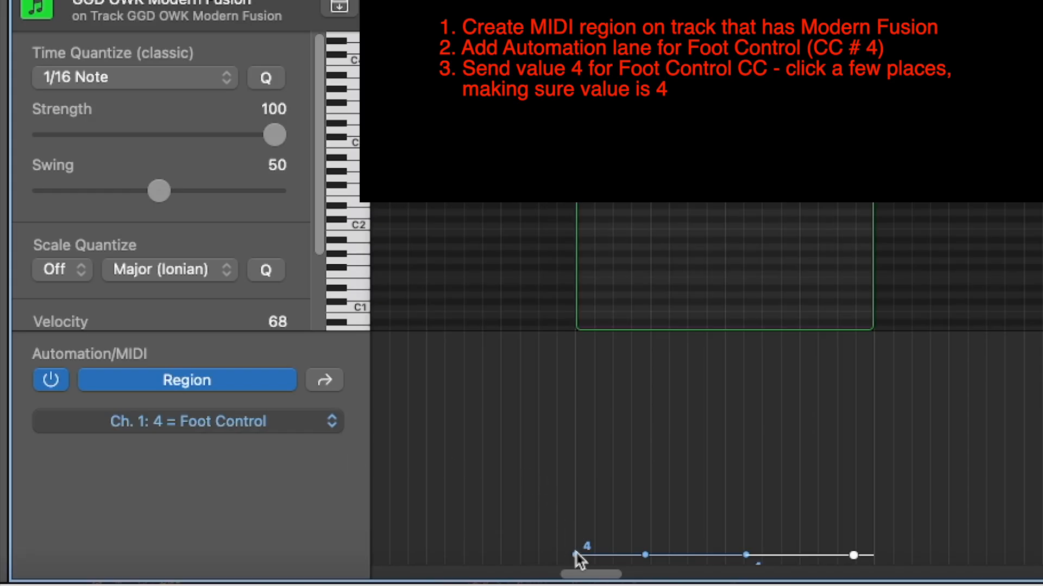
Assign Learn MIDI CC automation to Modern Fusion's hi-hat CC number and position sliders, and play the Foot Control region to send value 4
left_click(557, 16)
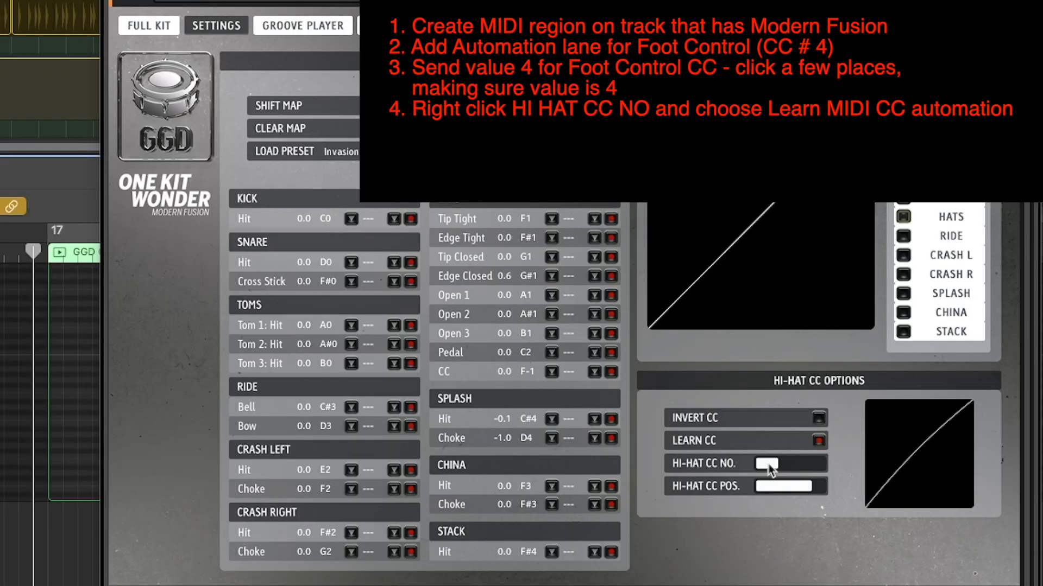
right_click(767, 466)
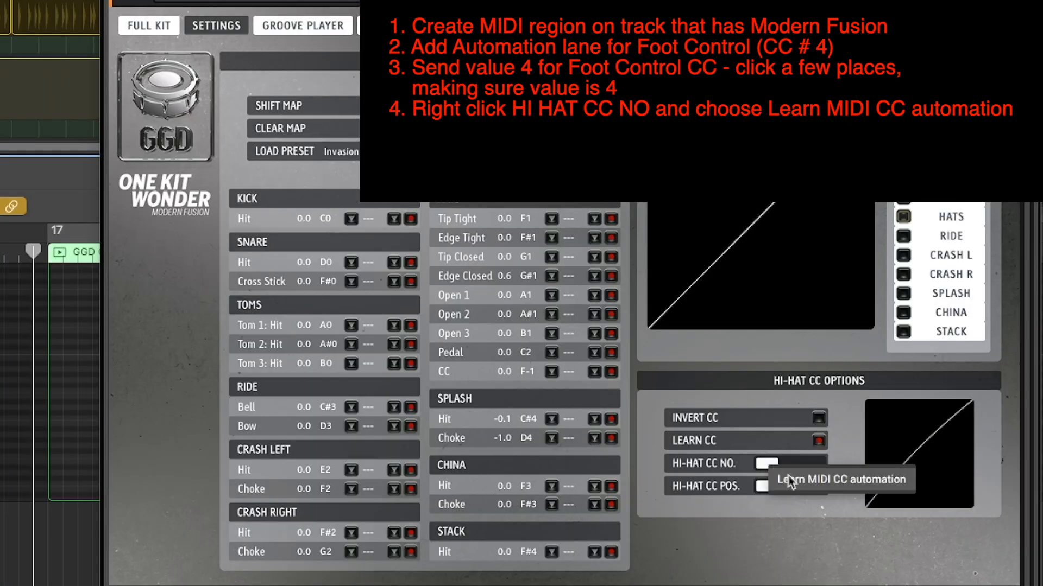
left_click(812, 480)
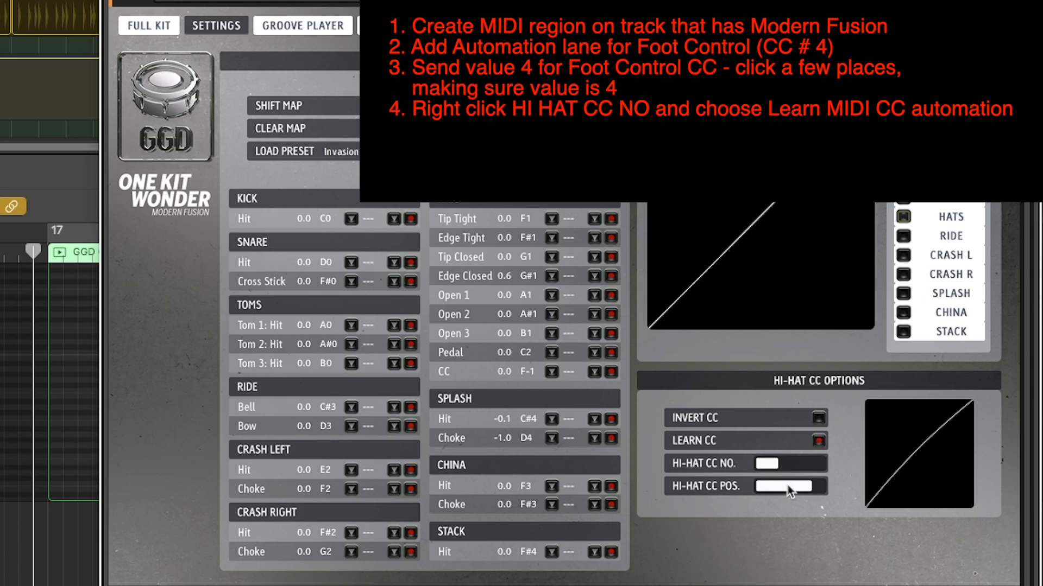
right_click(785, 493)
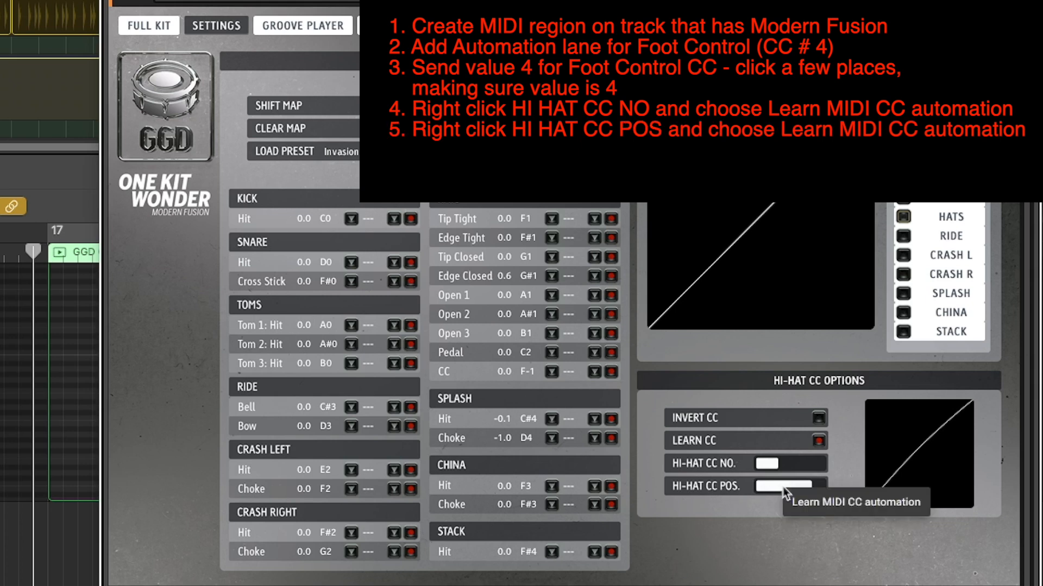
left_click(804, 503)
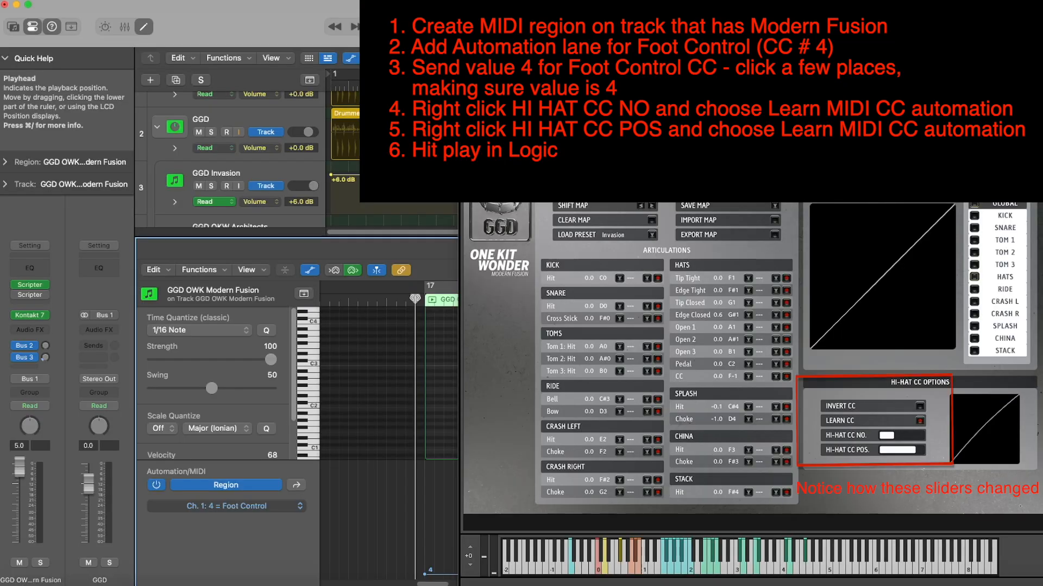
key("space")
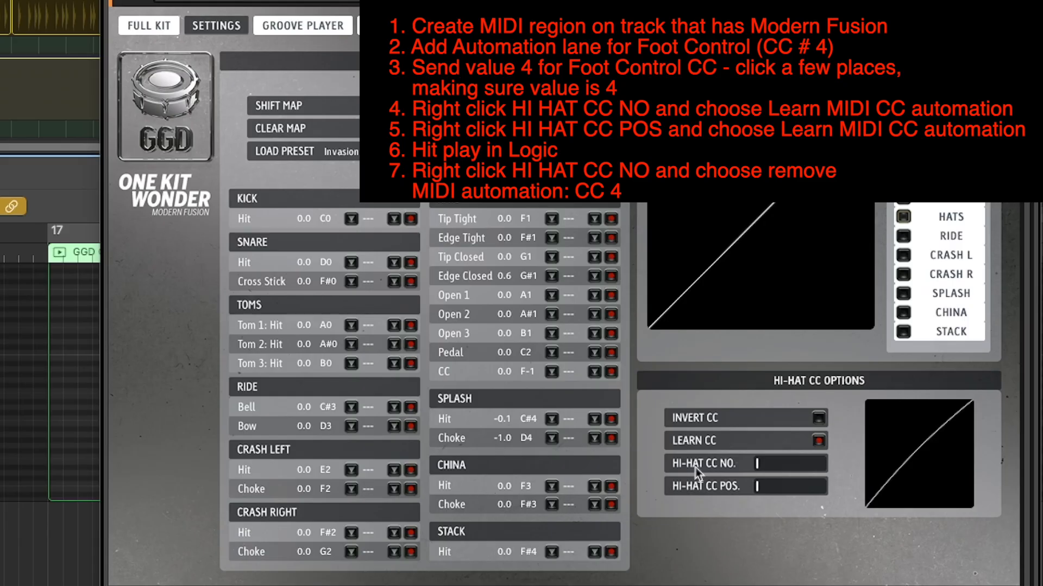
Remove the CC# 4 MIDI automation from the hi-hat CC number and hi-hat CC position sliders
right_click(790, 465)
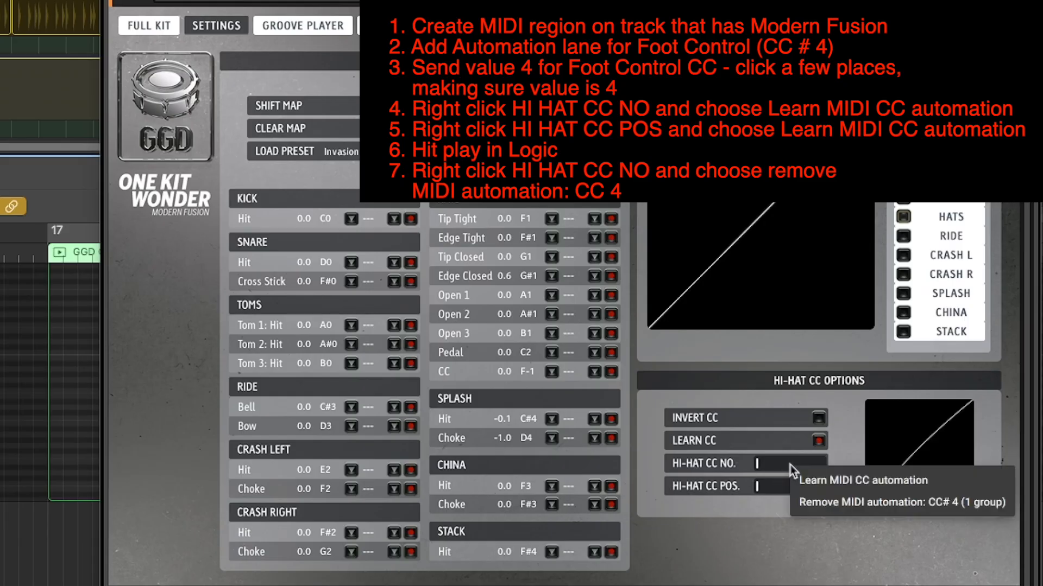
left_click(818, 504)
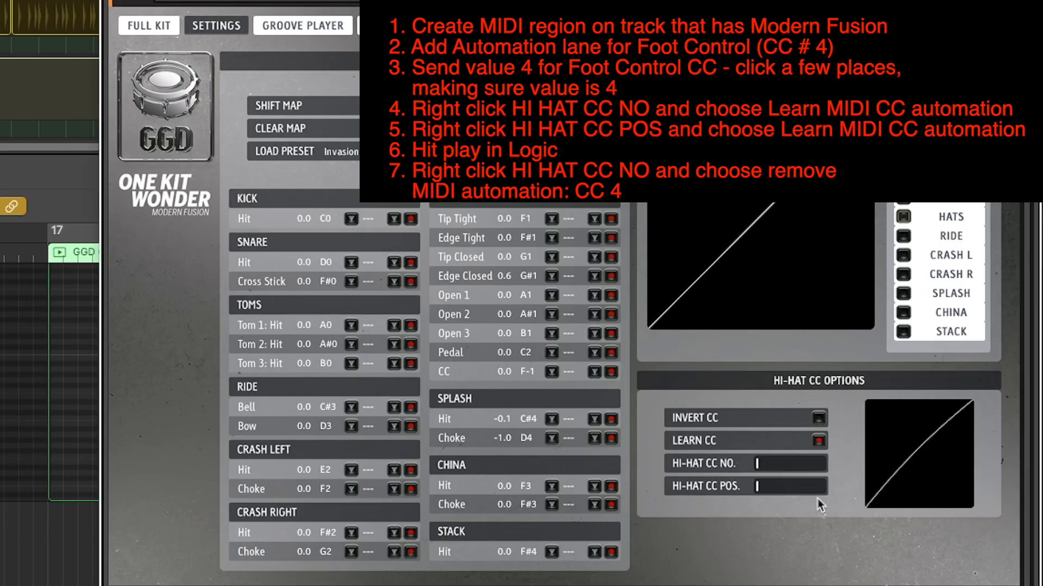
right_click(774, 488)
left_click(742, 519)
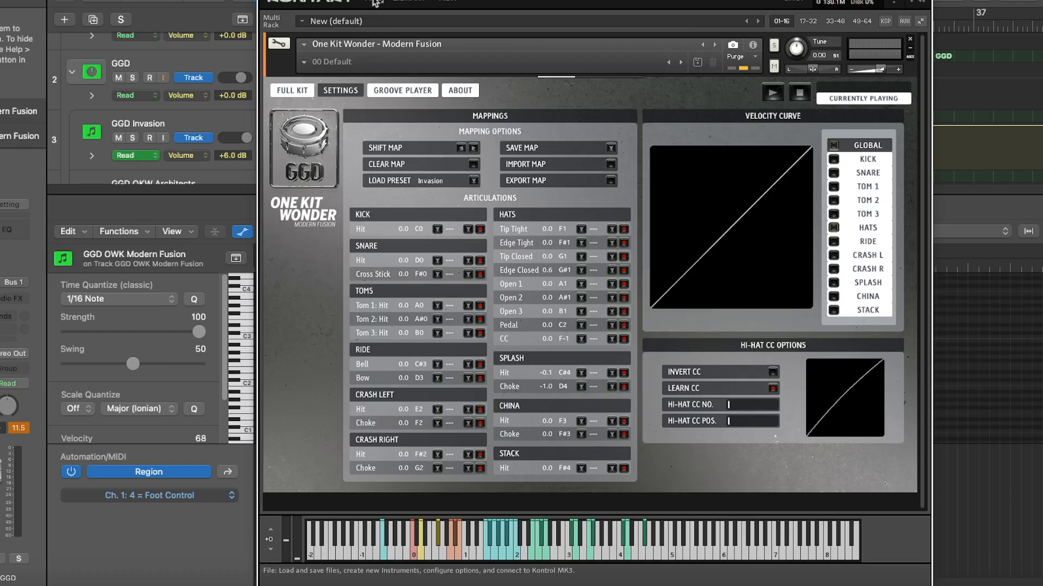
Save the Modern Fusion instrument as an edited copy and load One Kit Wonder - Modern Fusion - my edit into Kontakt
left_click(378, 4)
mouse_move(457, 84)
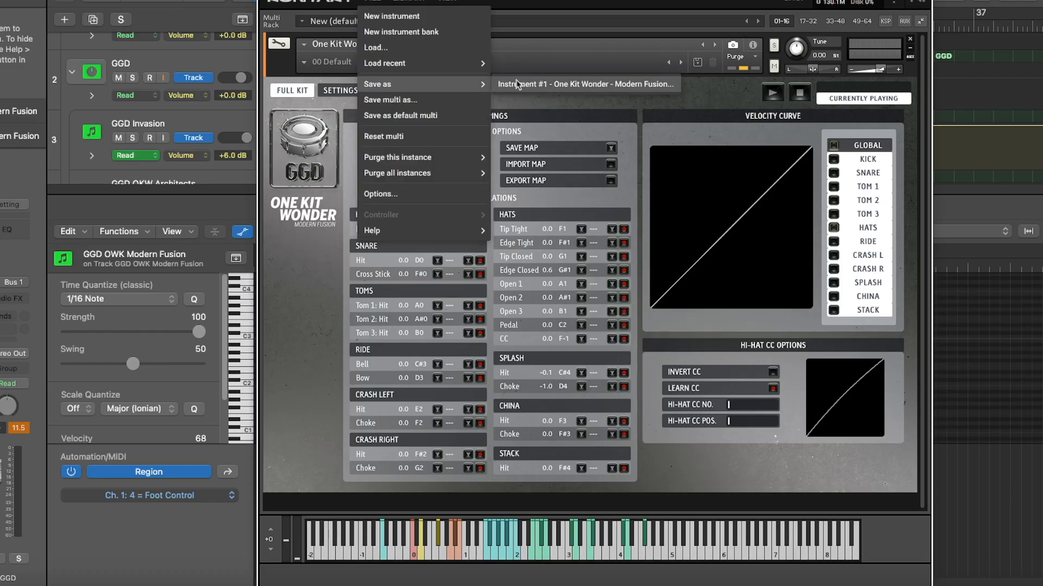
left_click(518, 86)
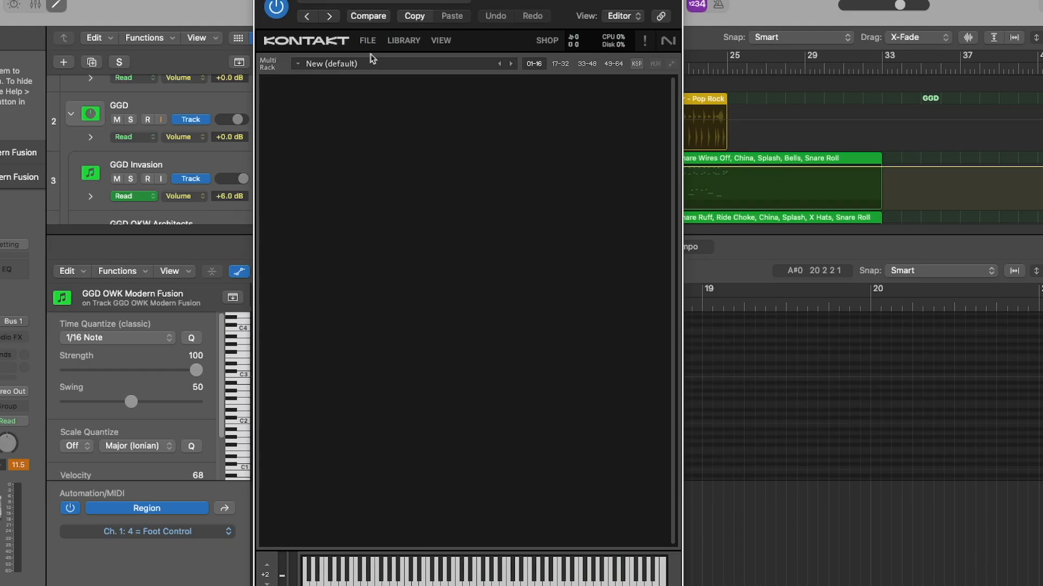
left_click(369, 41)
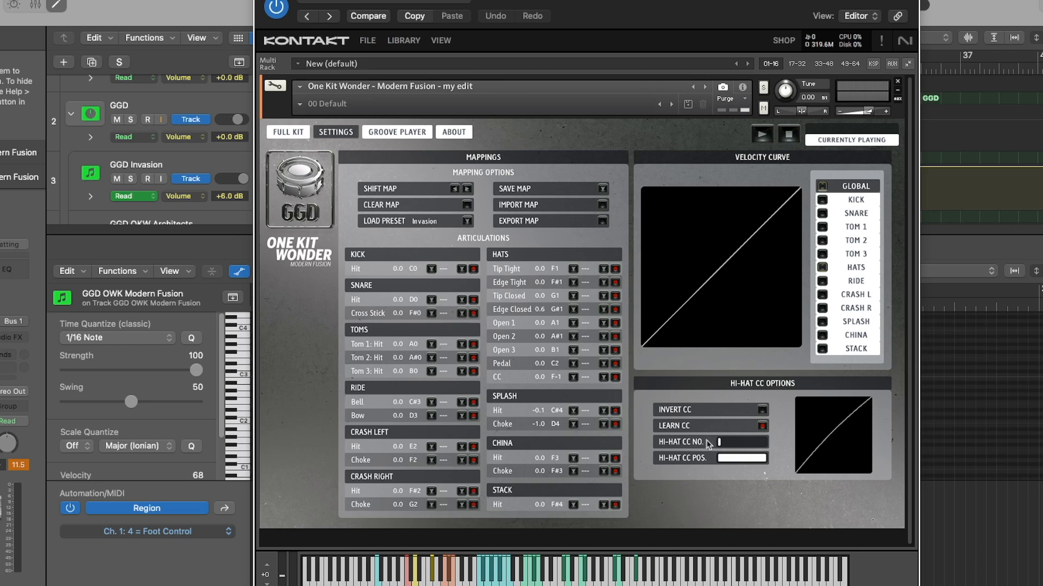
Switch to the GGD Madness spreadsheet, check the Aggressive Rock row, and put the browser window away
key("super+Tab")
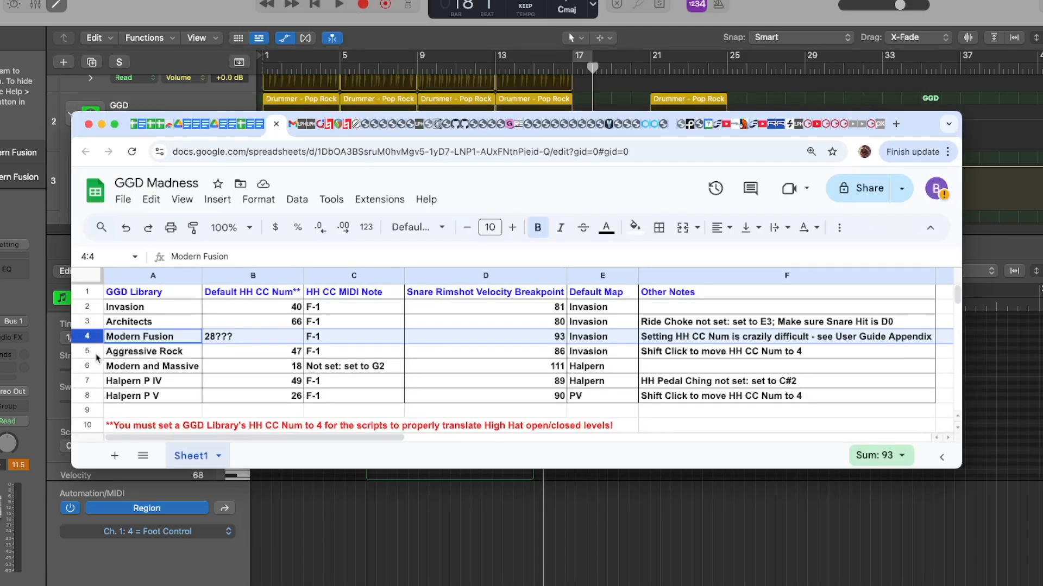
left_click(96, 354)
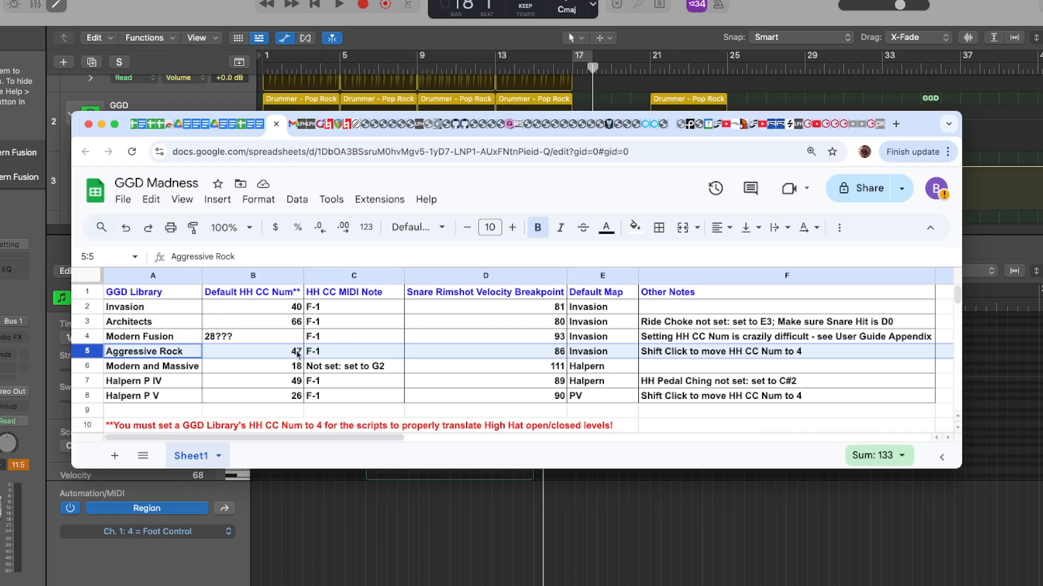
left_click(101, 125)
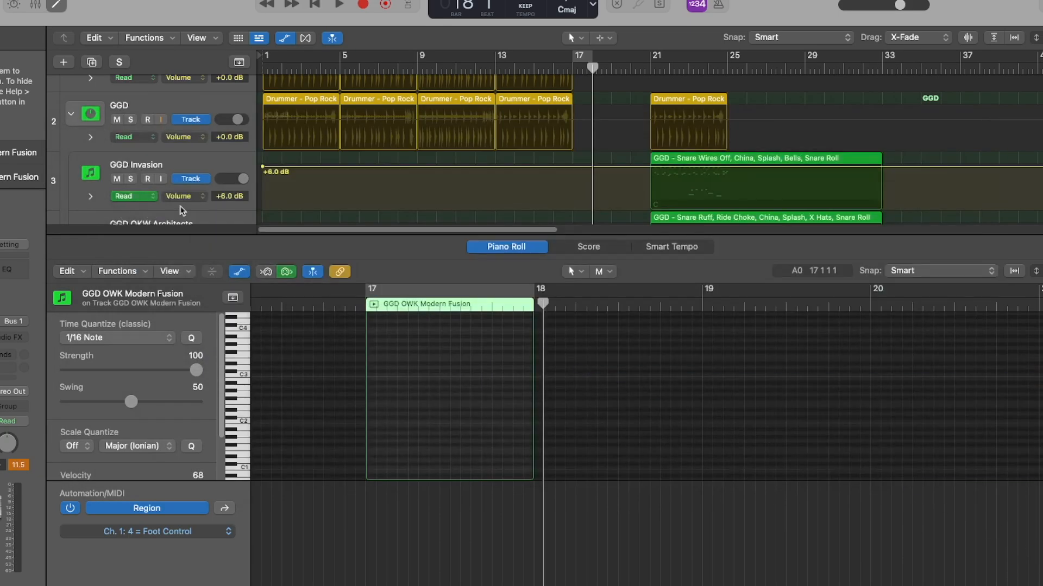
Enlarge the tracks area and select the GGD OKW Aggressive Rock track
left_click_drag(170, 236, 171, 380)
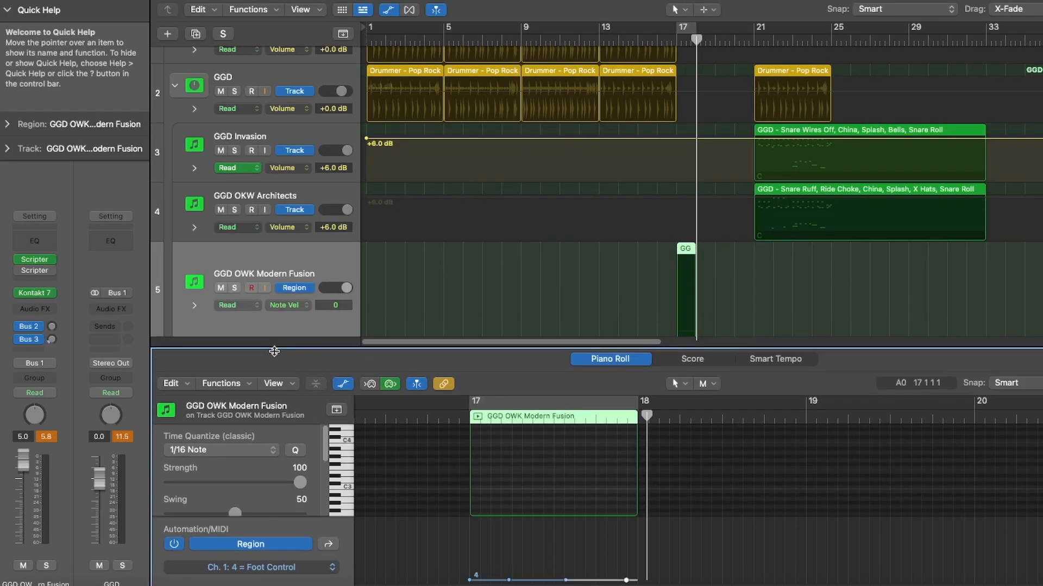
left_click_drag(274, 352, 275, 359)
scroll(597, 195, "down", 3)
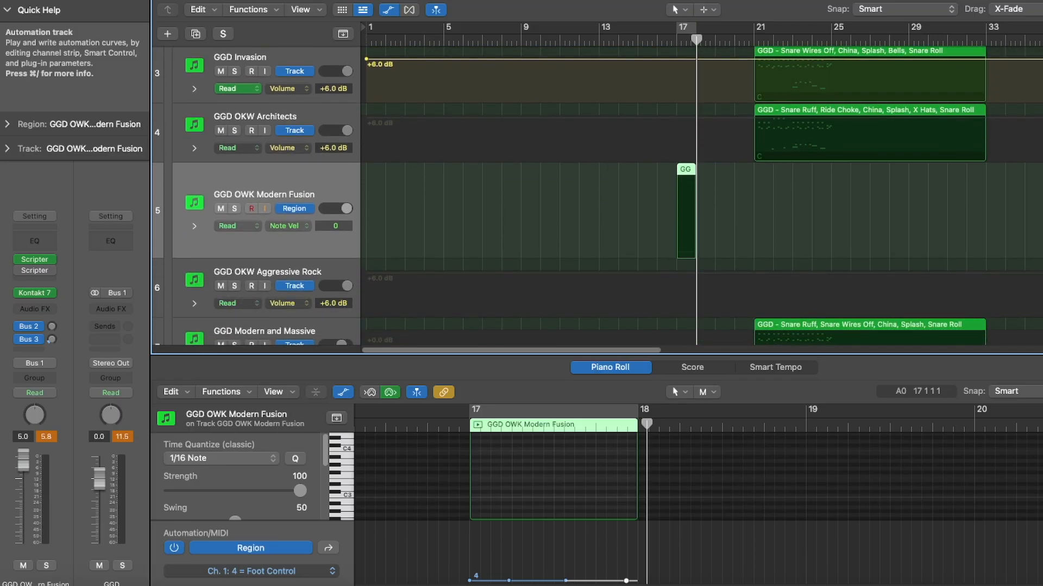
left_click(319, 277)
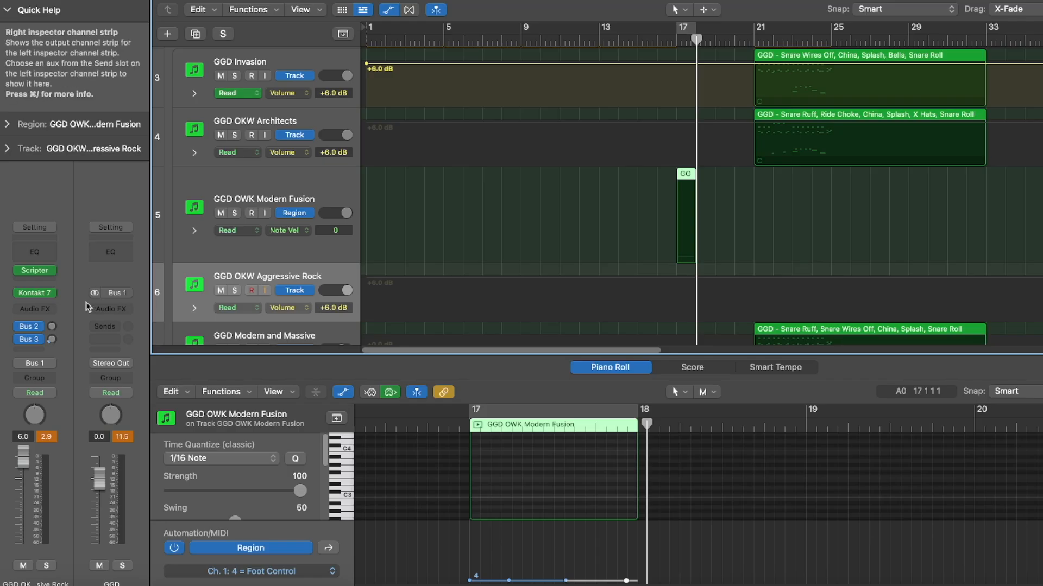
Open the Aggressive Rock track's Kontakt instrument and set its hi-hat CC number to 4 using fine adjustment
left_click(34, 293)
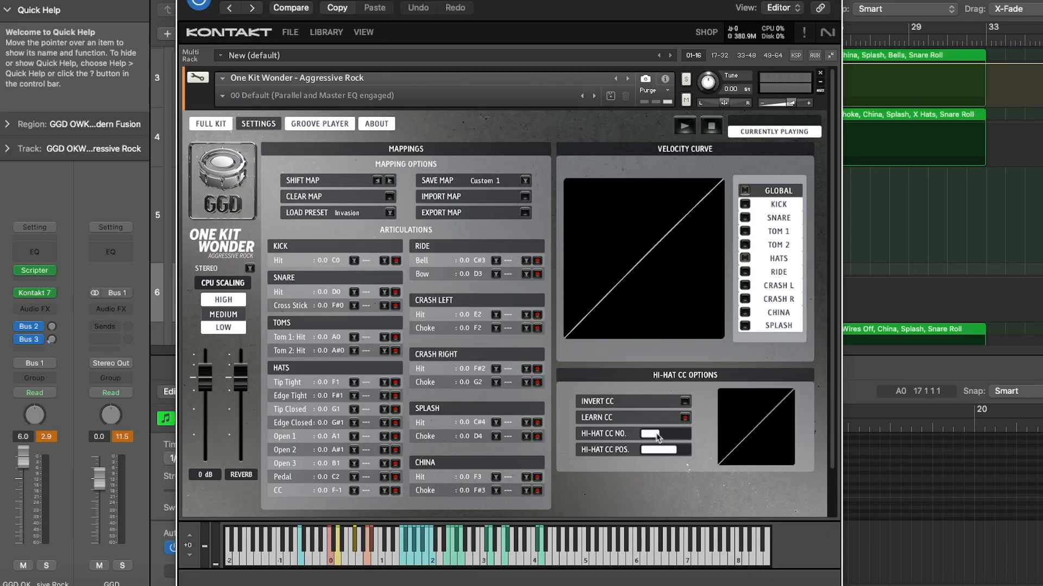
left_click_drag(656, 436, 643, 433)
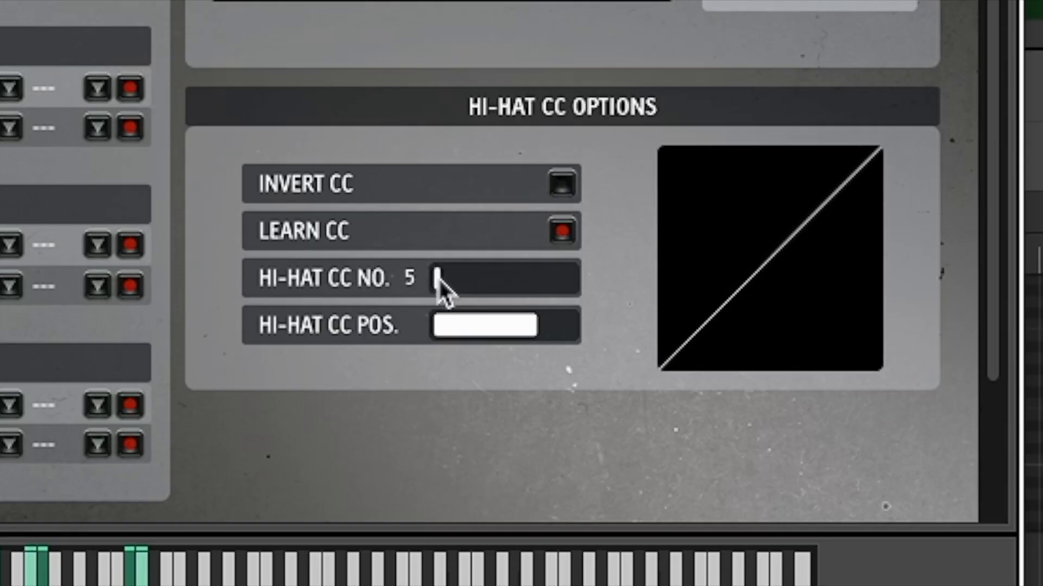
left_click_drag(441, 279, 444, 279)
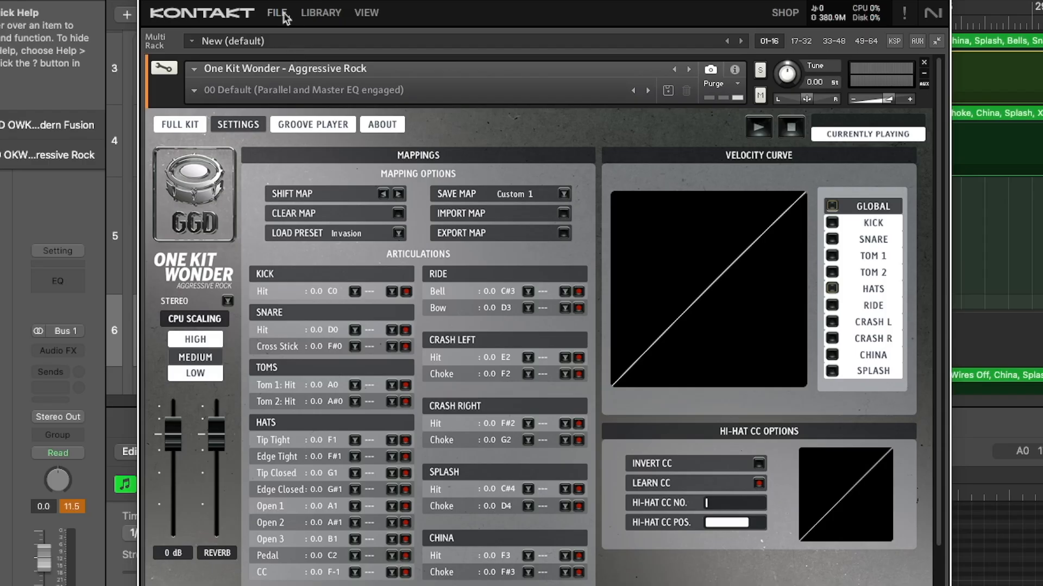
Load the edited Aggressive Rock instrument file into the empty Kontakt rack
left_click(279, 11)
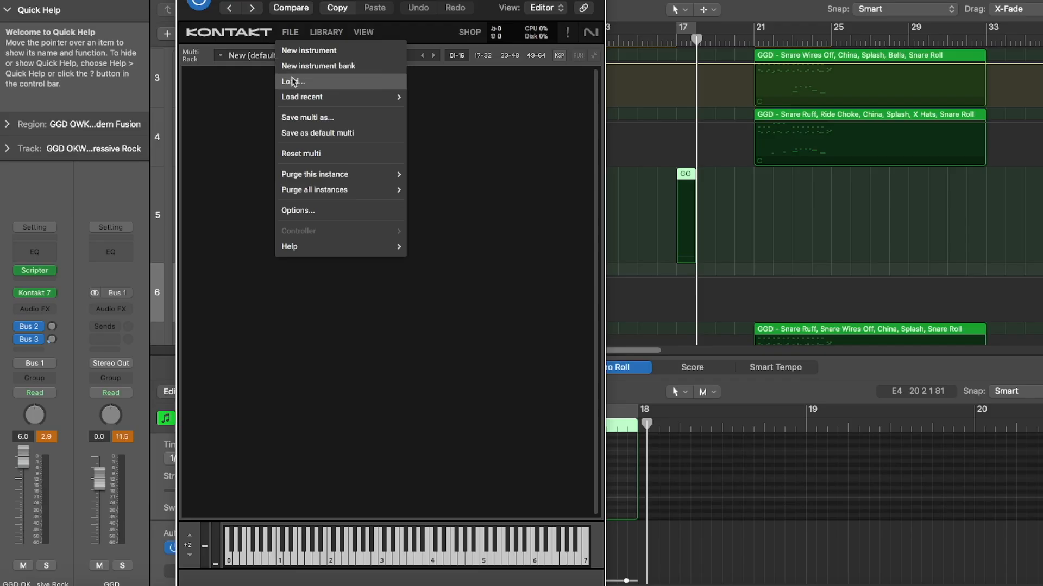
left_click(292, 82)
left_click(386, 81)
left_click(1036, 375)
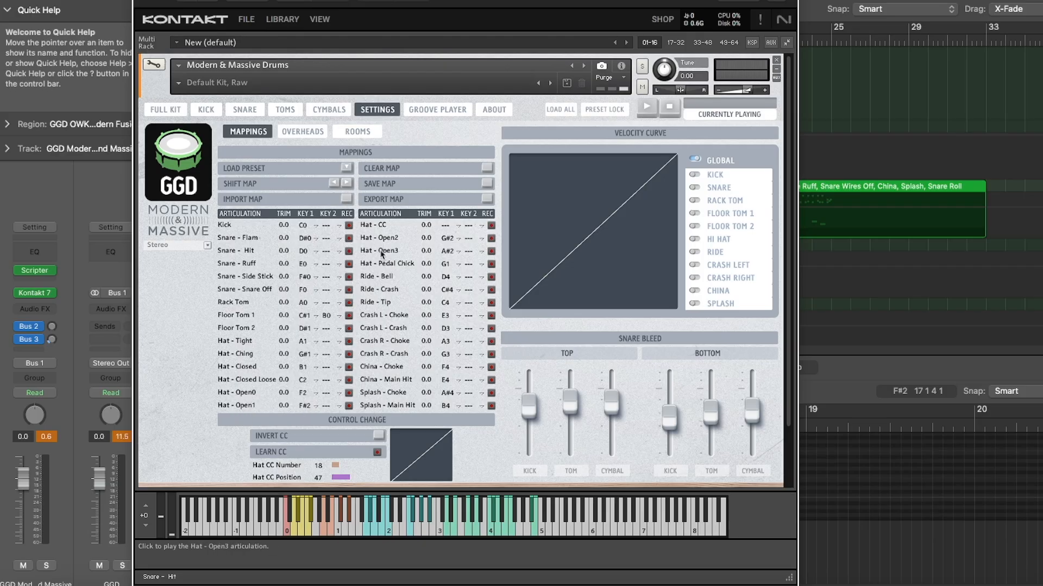
In Modern & Massive Drums, assign the Hat - CC articulation to G2 and set the Hat CC number to 4
left_click(446, 227)
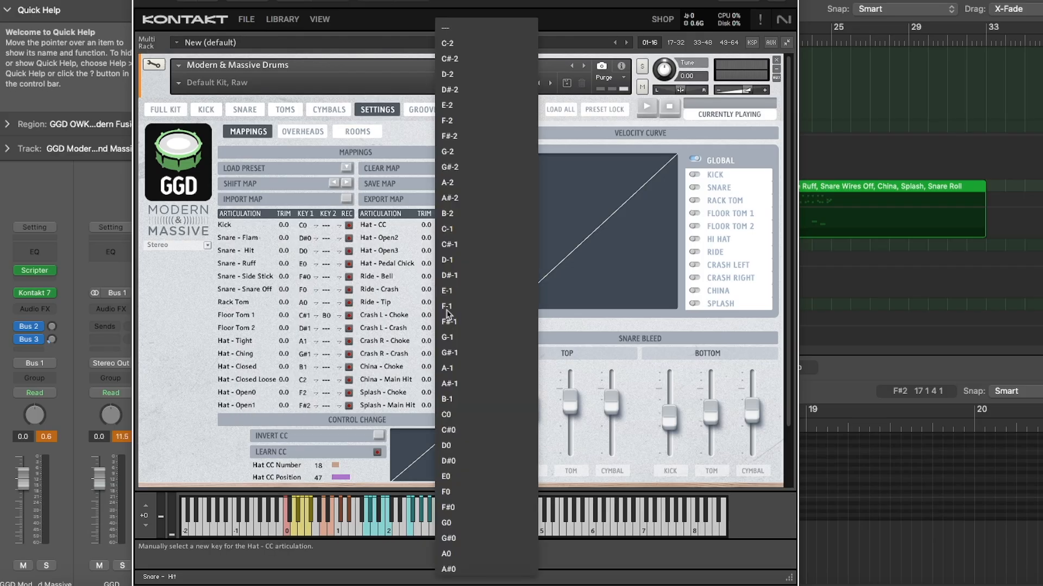
left_click(456, 397)
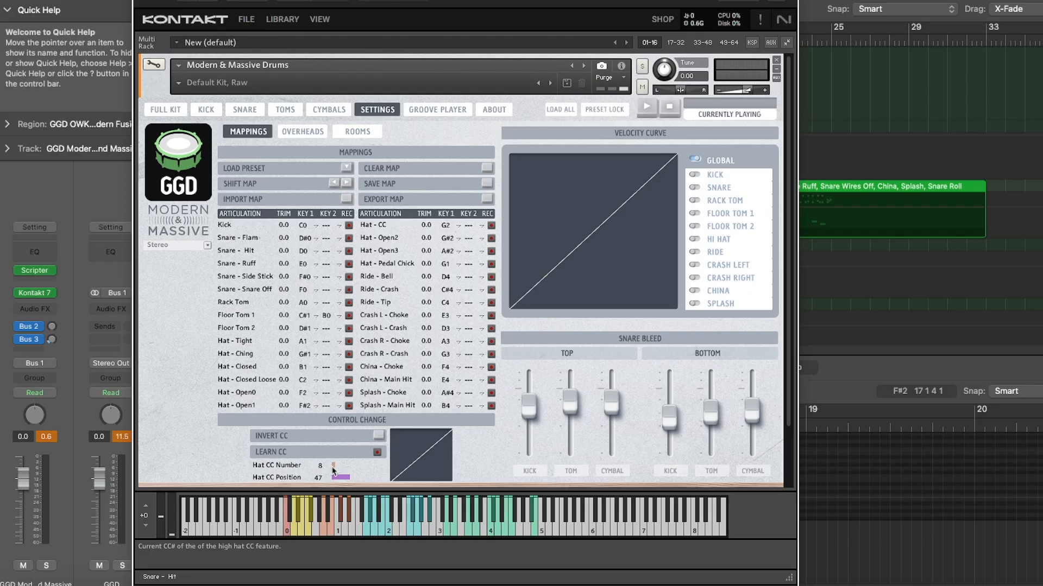
Save Modern & Massive Drums as an edited instrument, patch only, and load the edited file back into Kontakt
left_click(252, 21)
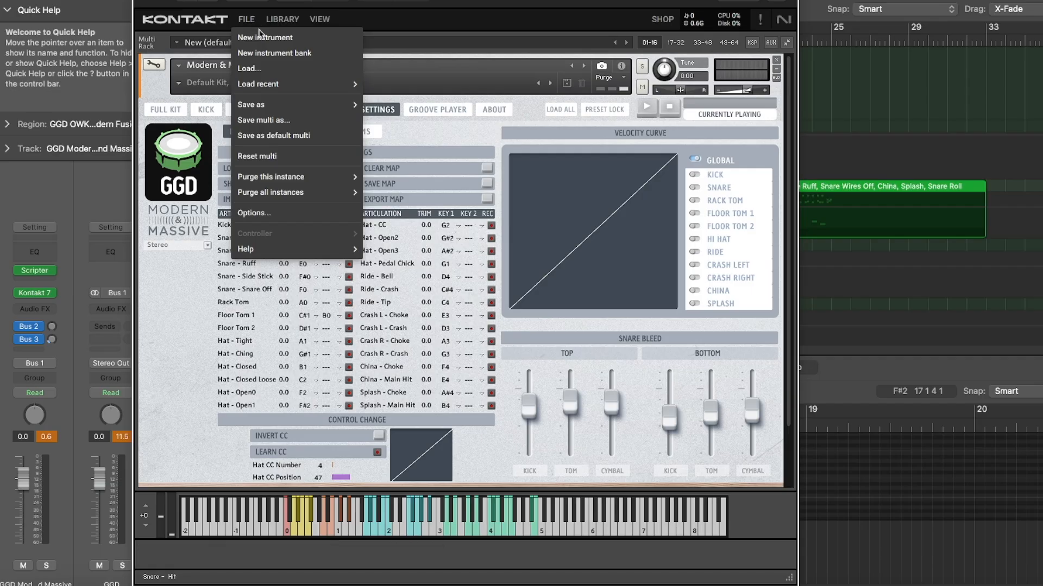
mouse_move(263, 105)
left_click(386, 103)
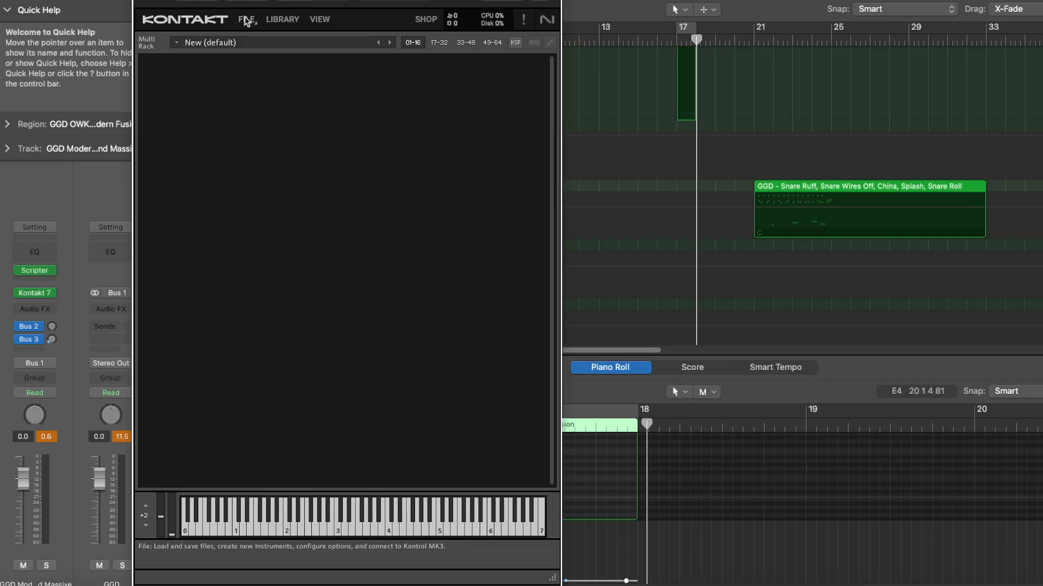
left_click(246, 19)
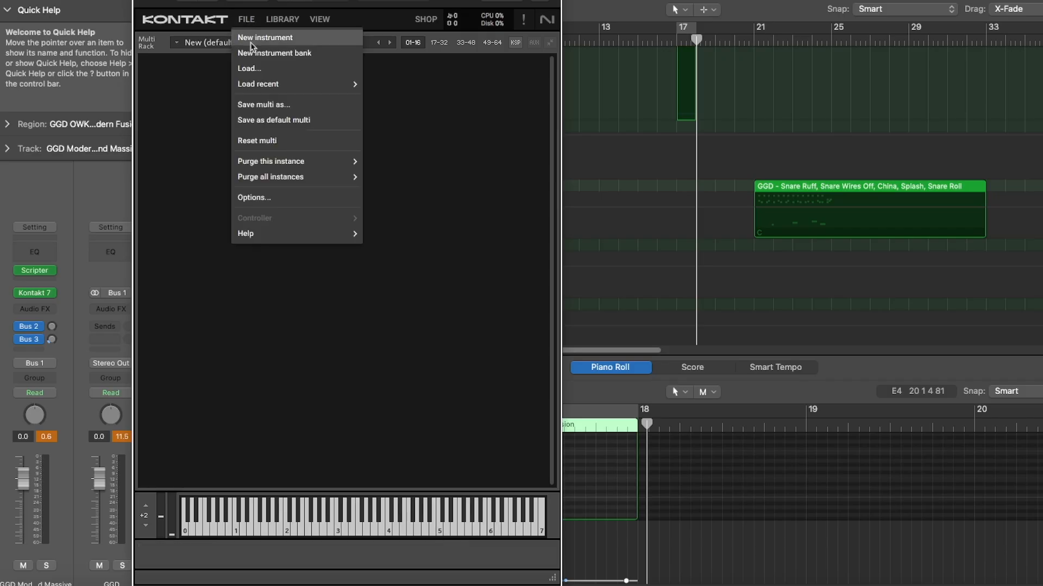
left_click(248, 68)
left_click(1034, 374)
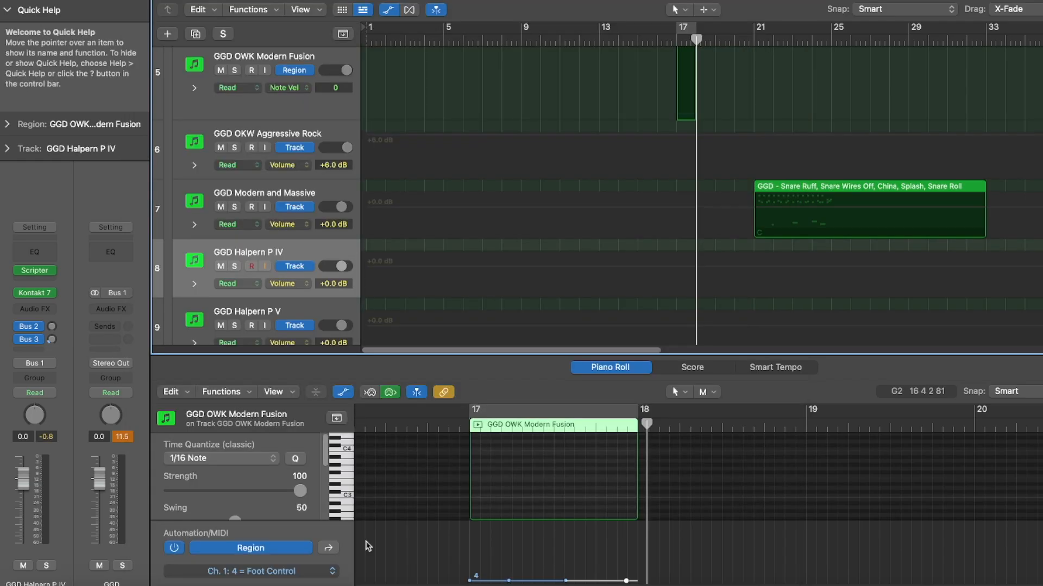
In the Halpern P IV kit, load the Invasion mapping preset and assign the hats' Pedal Ching to C#2
left_click(397, 577)
left_click(399, 354)
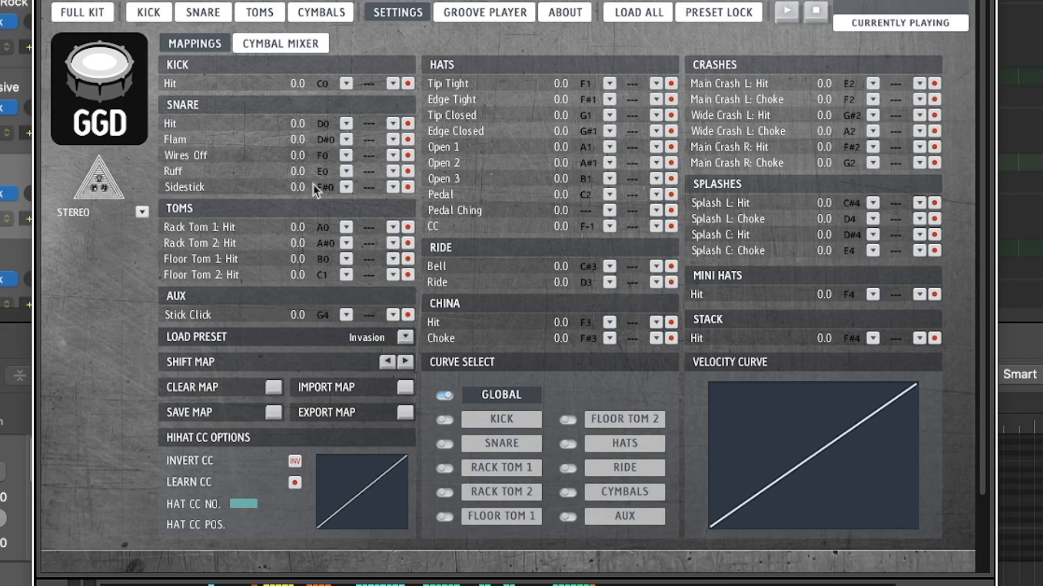
left_click(610, 210)
left_click(606, 389)
Set the Halpern P IV hat CC number to 4 and save the P4 kit as an edited instrument
left_click_drag(256, 511, 206, 507)
left_click(298, 85)
mouse_move(323, 174)
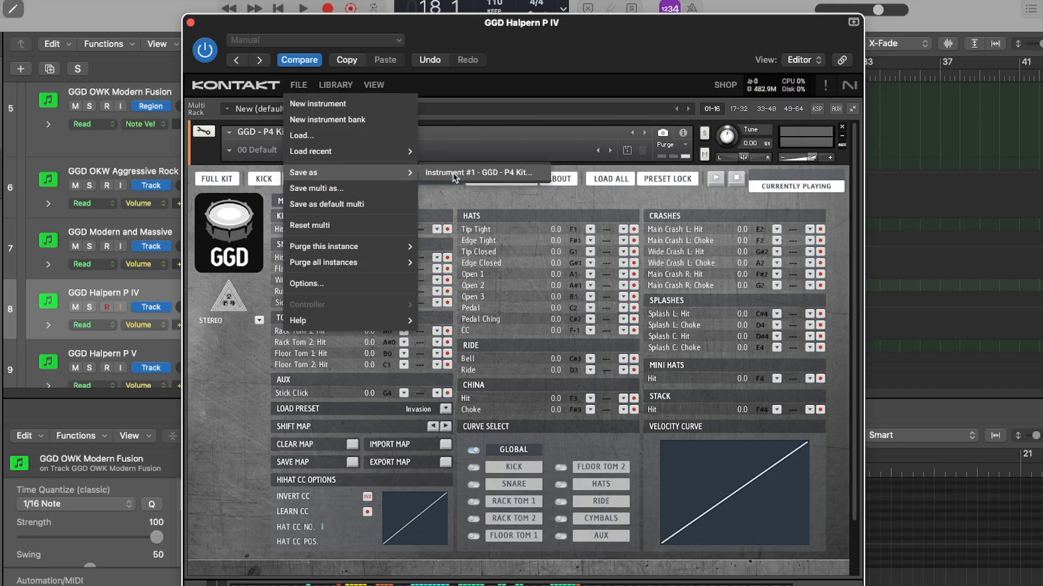
left_click(455, 175)
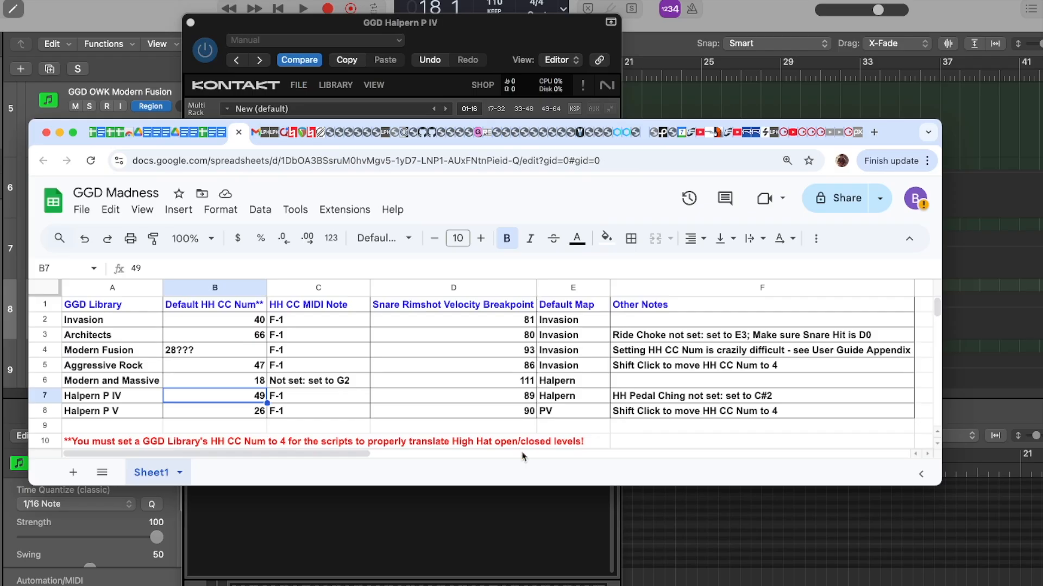
left_click(95, 412)
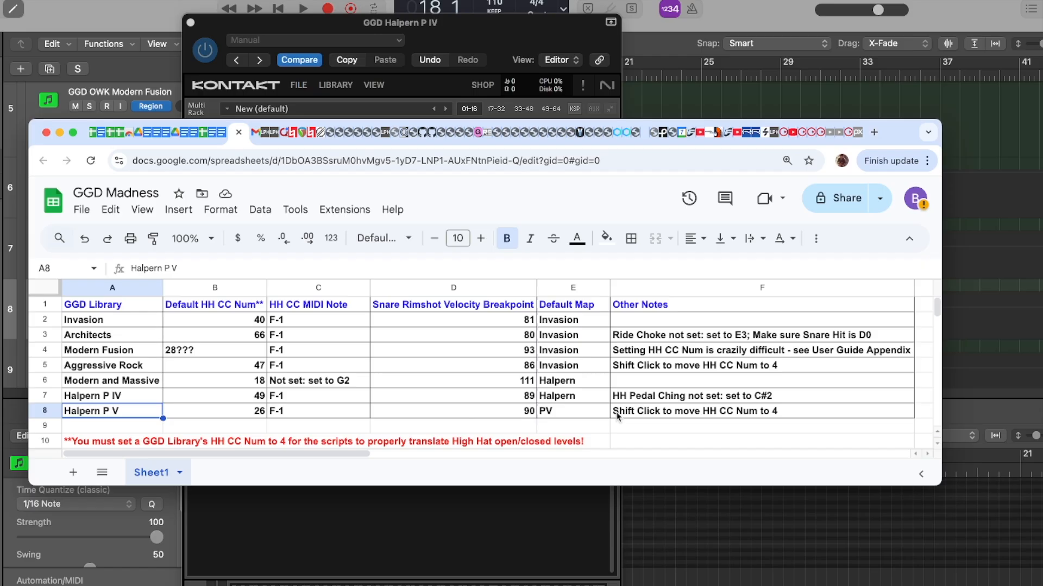
left_click(49, 411)
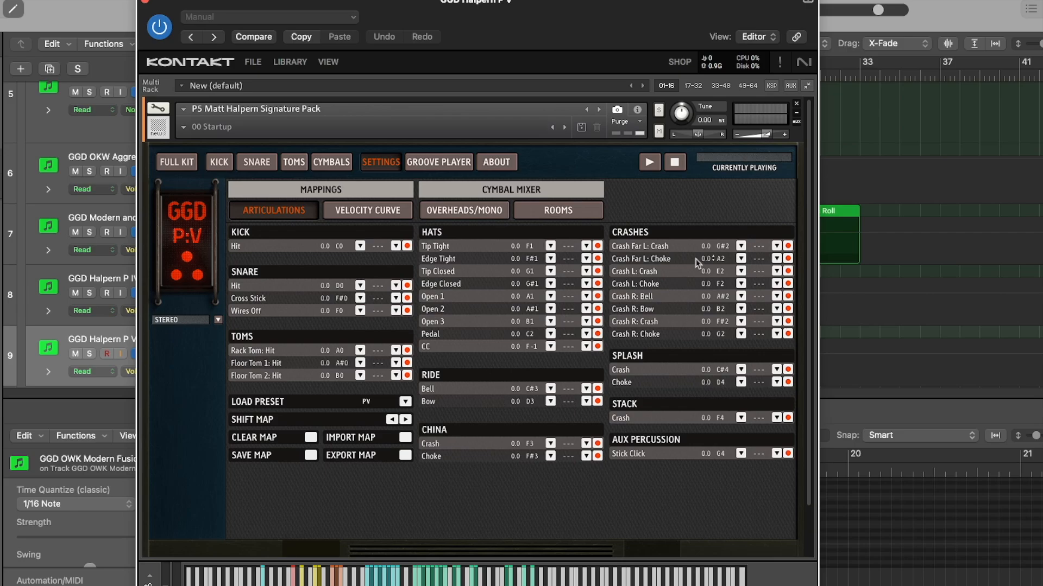
Open the Halpern P V velocity curve settings and set the hat CC number to 4
left_click(370, 211)
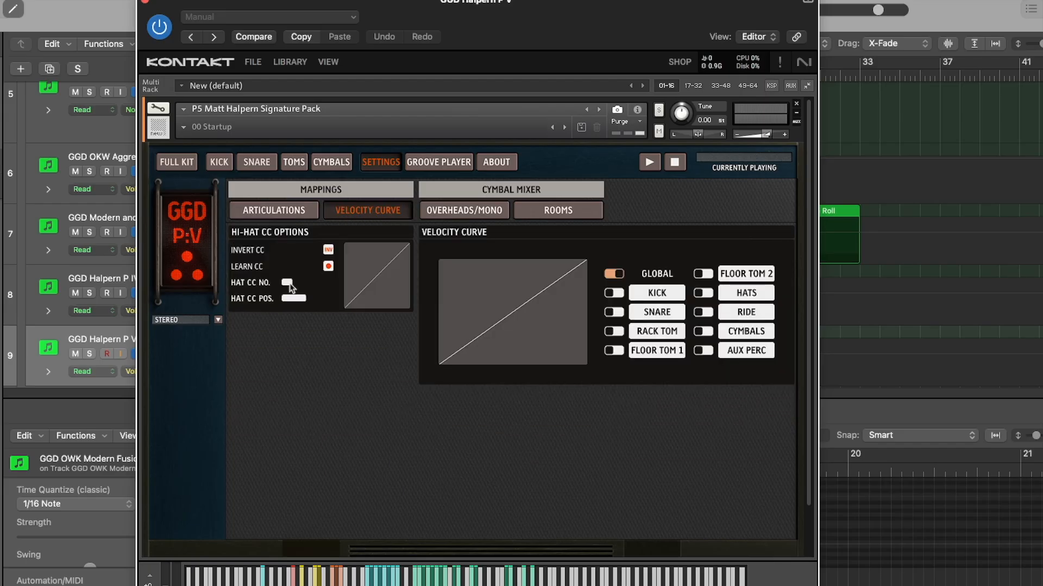
left_click_drag(292, 286, 284, 281)
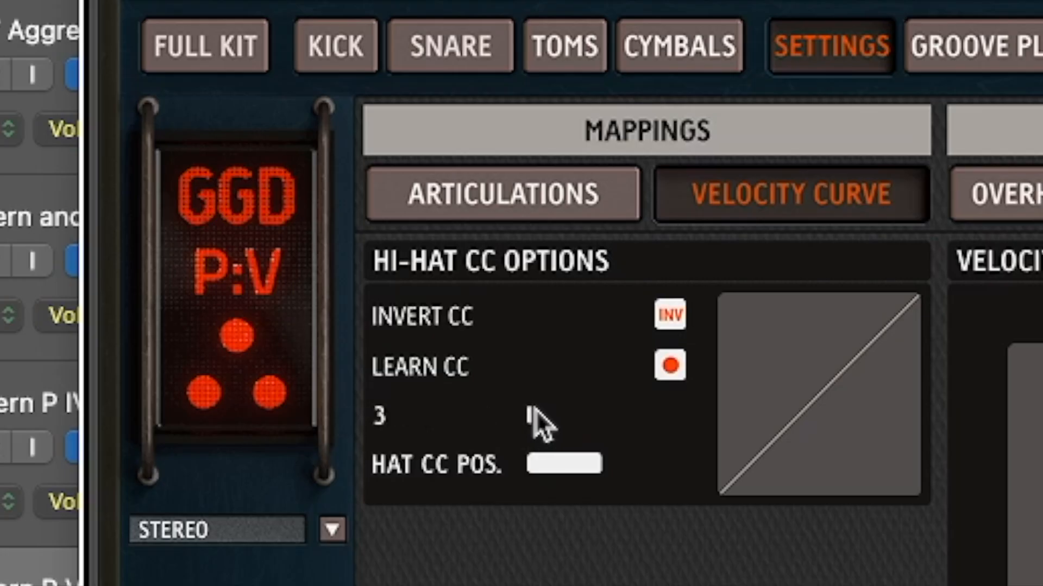
mouse_move(535, 410)
left_mouse_down()
mouse_move(560, 413)
mouse_move(527, 413)
left_mouse_up()
Save the P5 Matt Halpern Signature Pack as an edited instrument
left_click(252, 62)
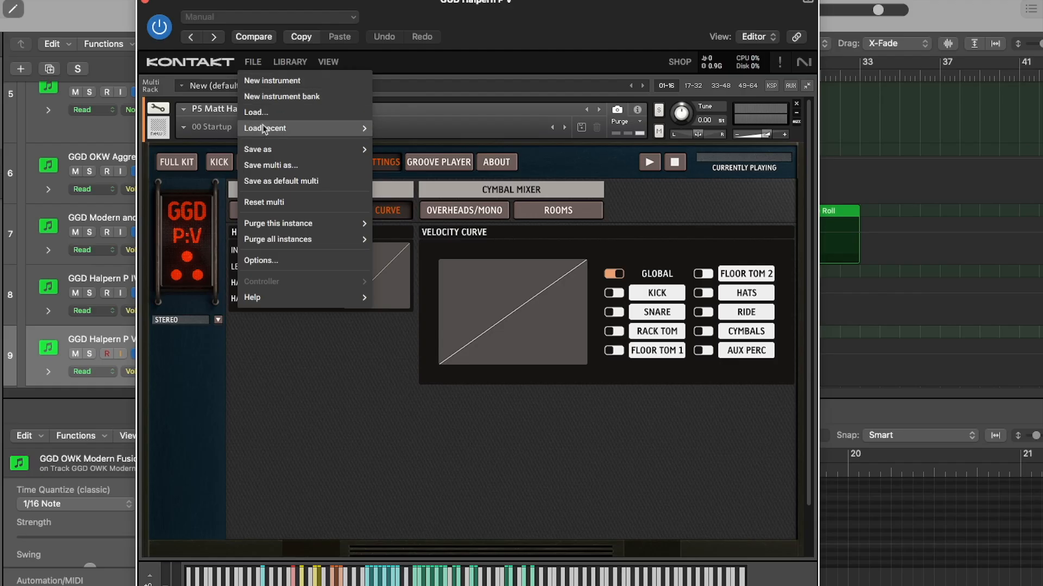
mouse_move(277, 149)
left_click(402, 150)
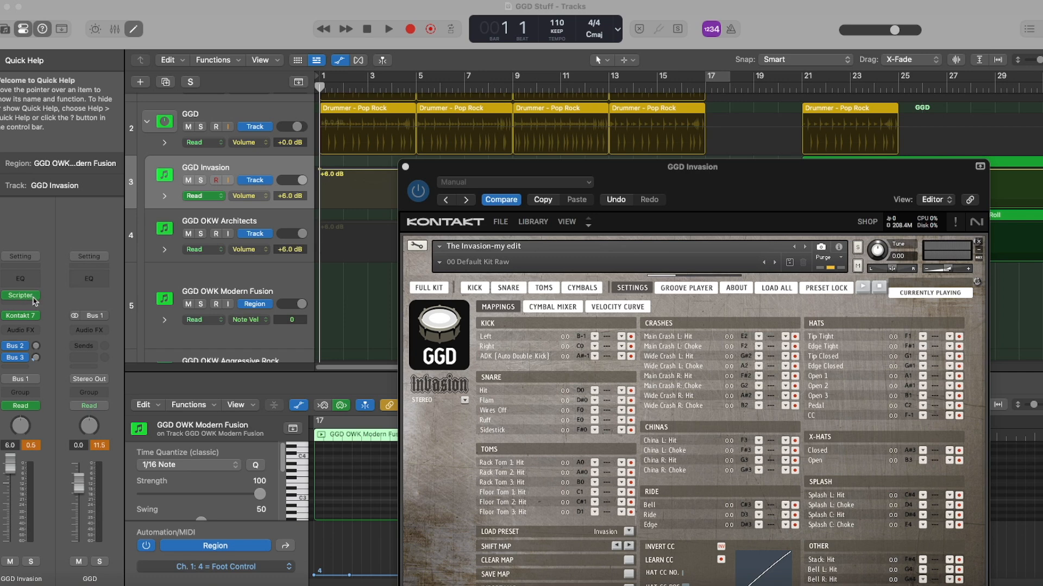
Open the Scripter on the GGD Invasion track, check its LogicDrumsTo_GGD_Invasion setting, and close it
left_click(33, 296)
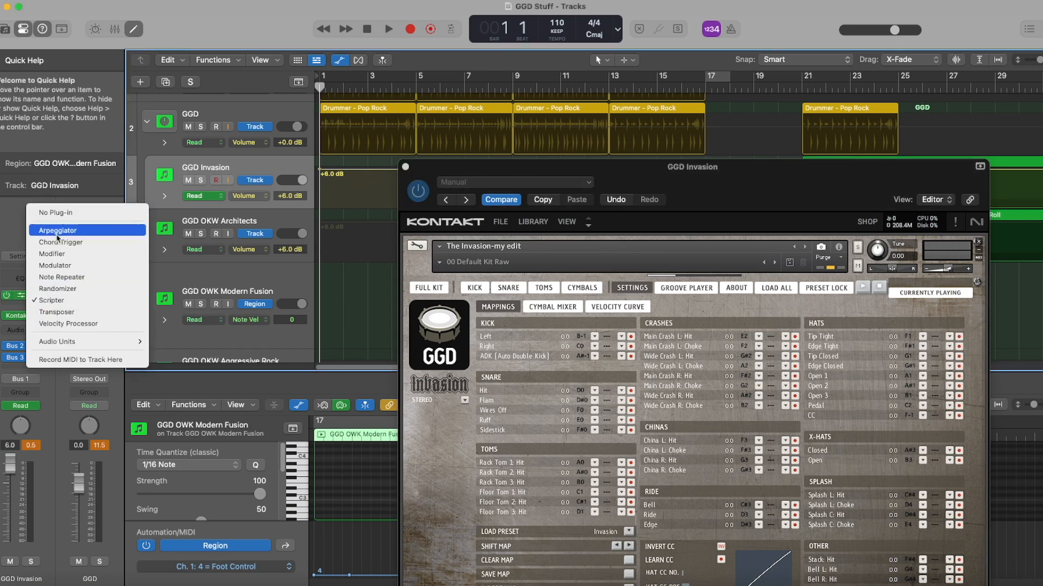
left_click(52, 300)
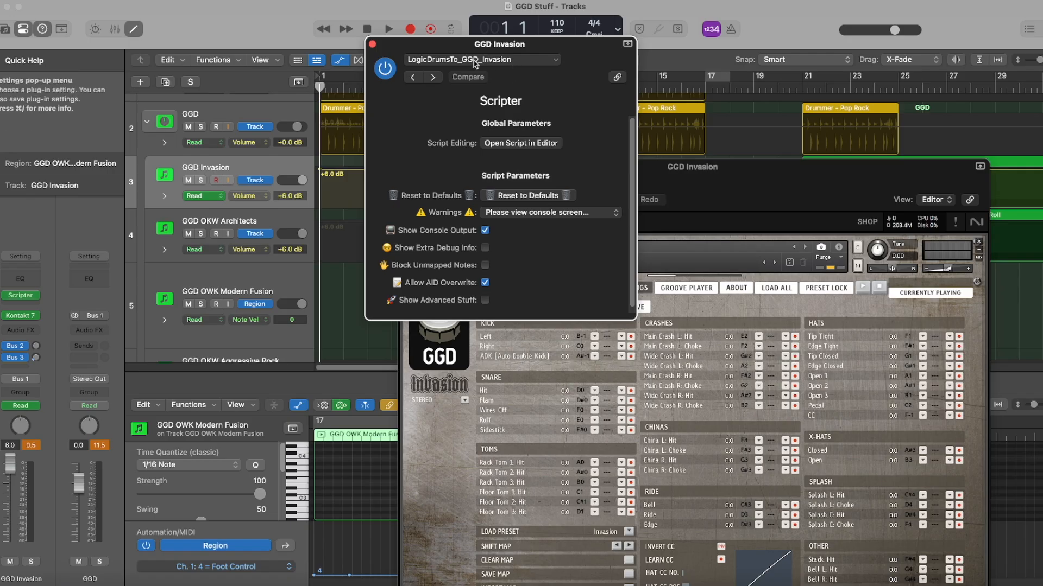
left_click(372, 44)
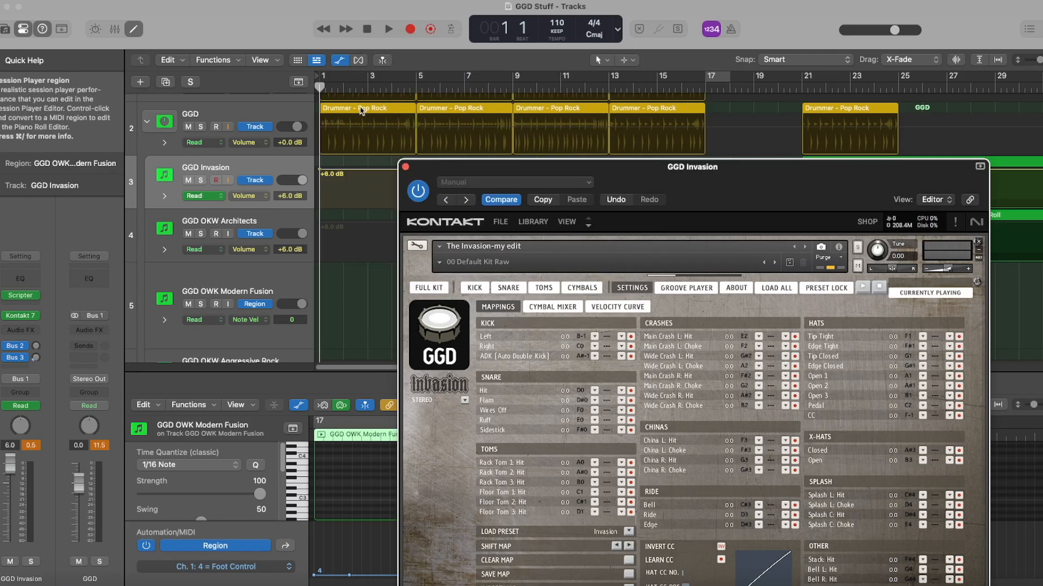
Move the four Drummer - Pop Rock regions on the GGD track to bar 2 and audition them with GGD Invasion soloed
left_click(365, 112)
left_click(624, 112, "shift")
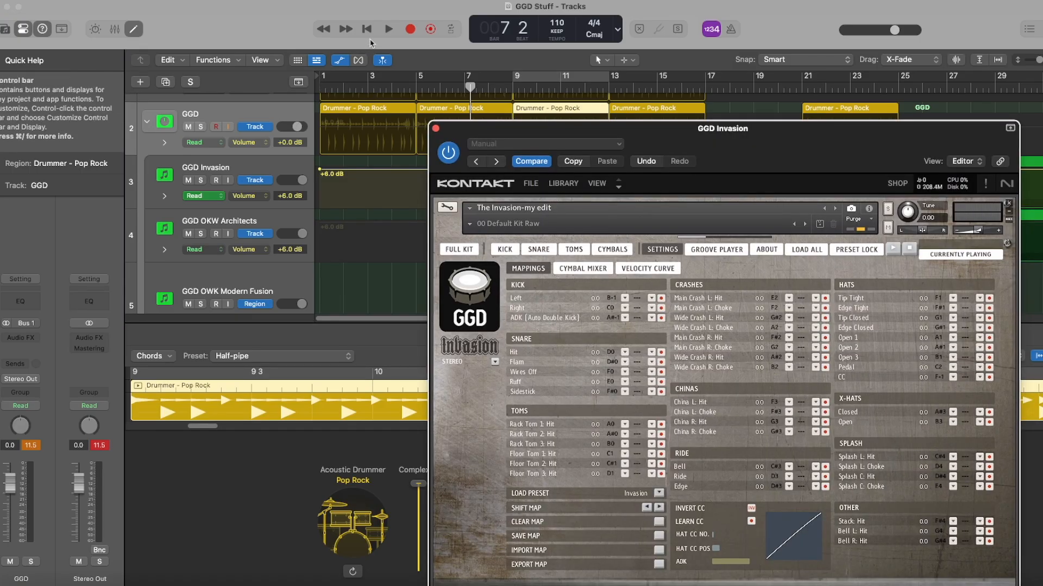
left_click(367, 29)
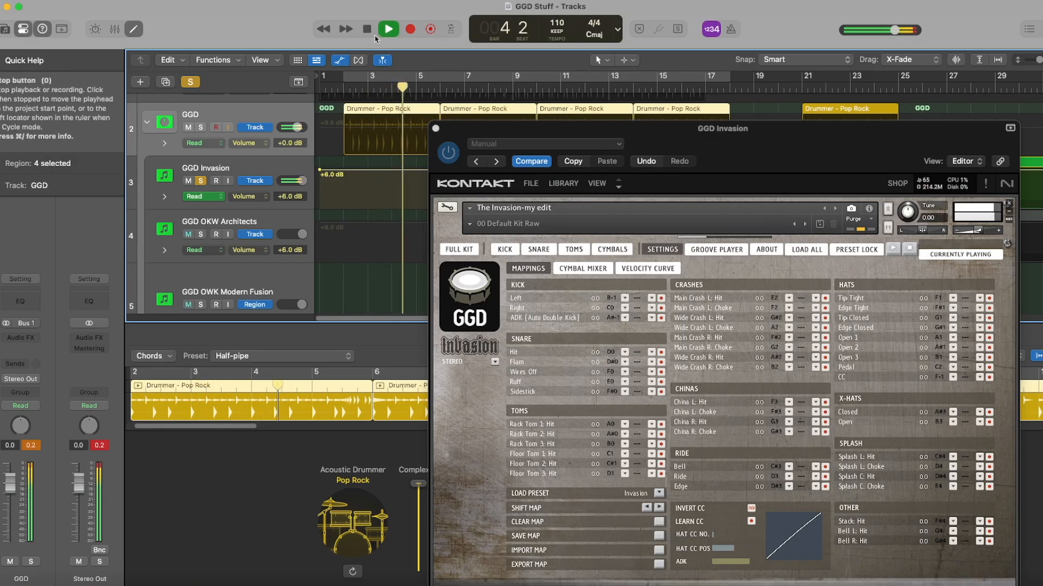
key("space")
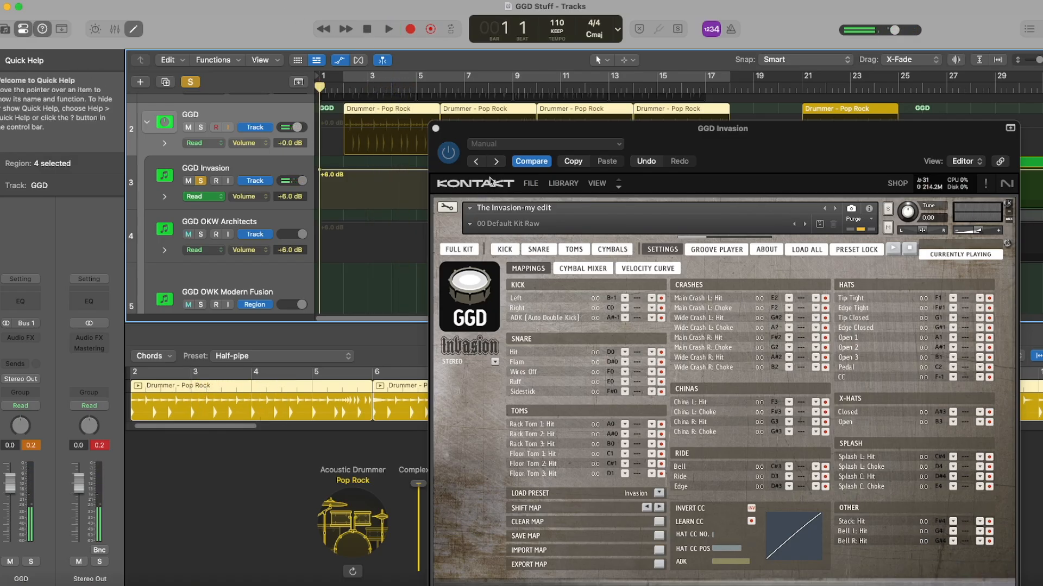
left_click(435, 129)
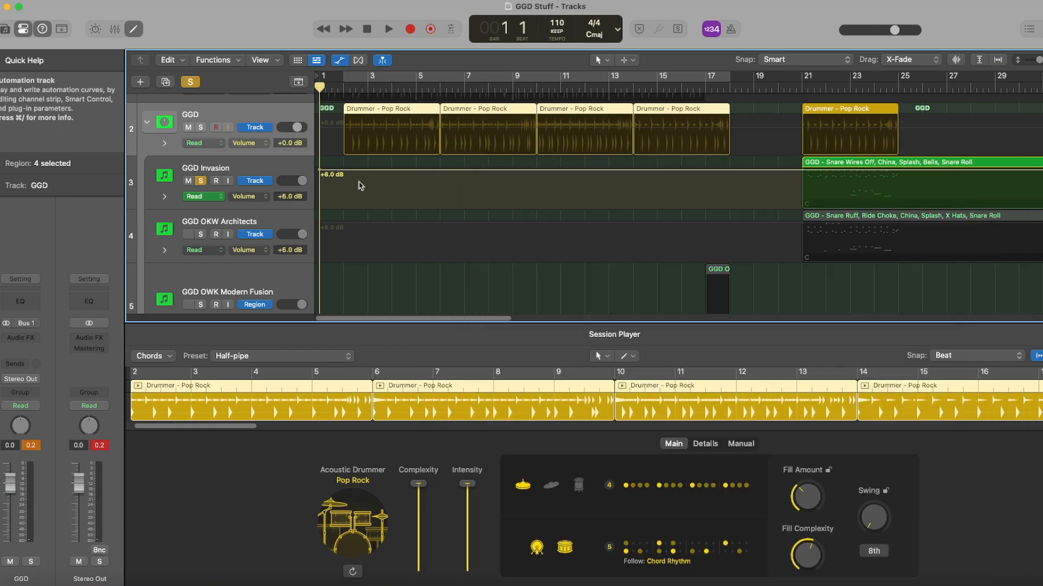
Unsolo GGD Invasion and audition the Drummer regions through the other GGD tracks in turn, including OKW Modern Fusion, OKW Aggressive Rock and Halpern P IV
left_click(200, 181)
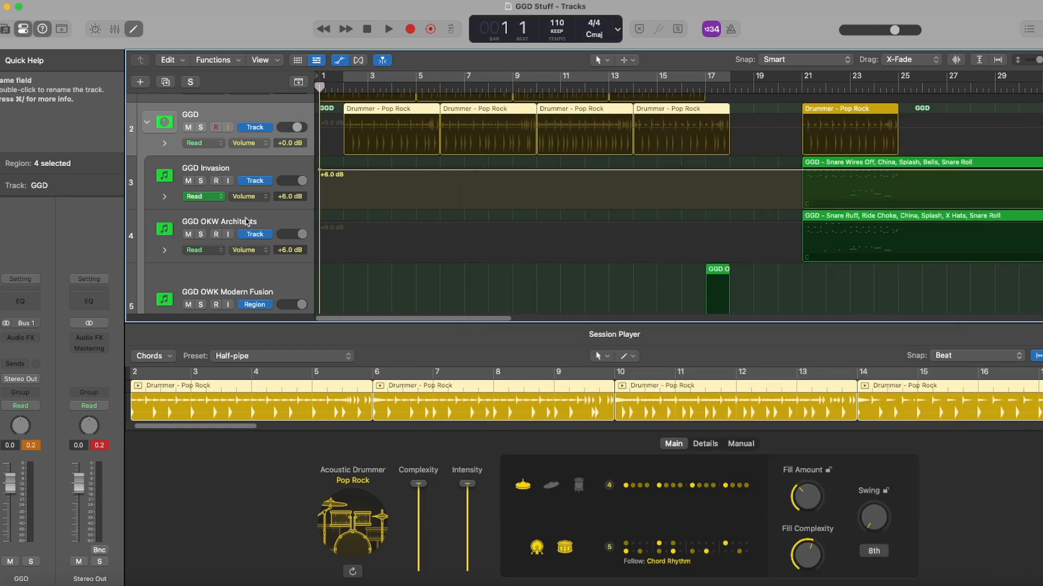
left_click(246, 221)
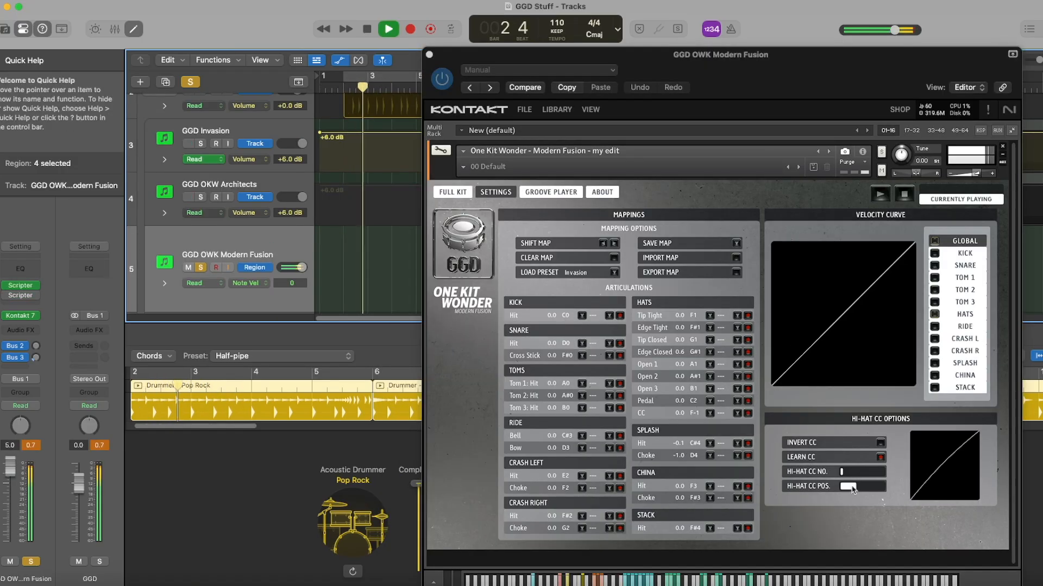
left_click(363, 30)
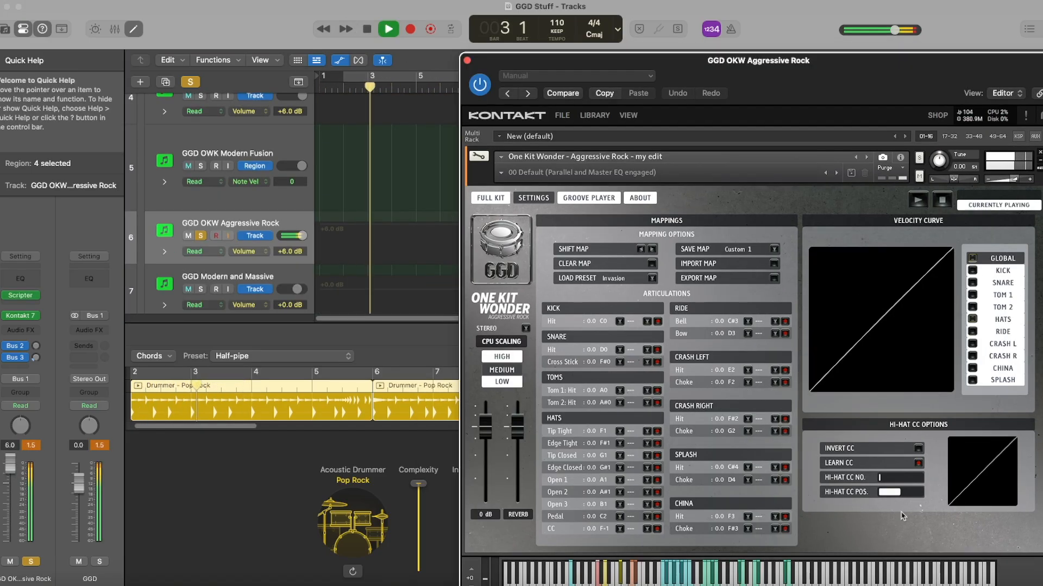
key("space")
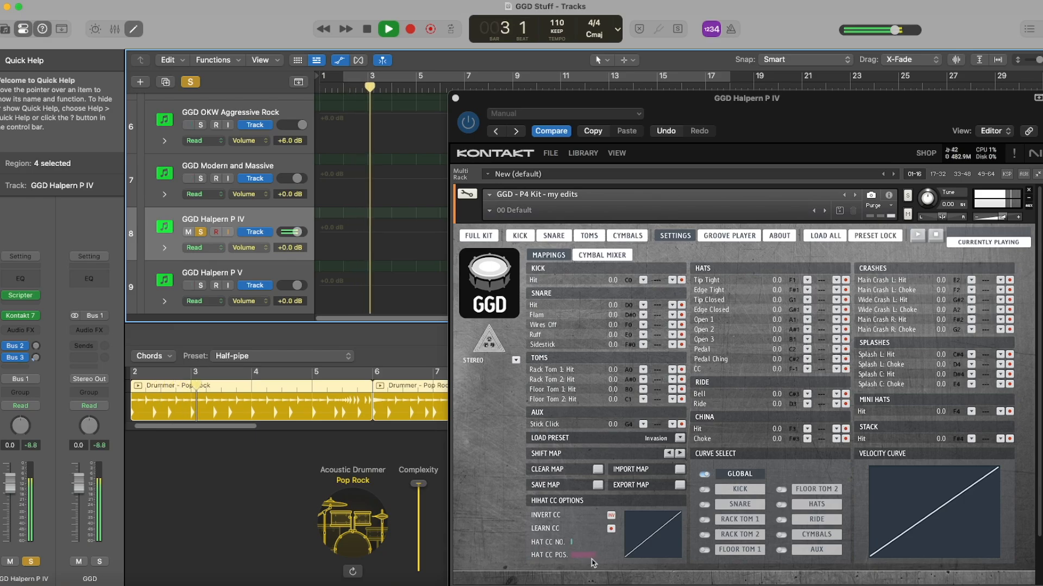
left_click(456, 99)
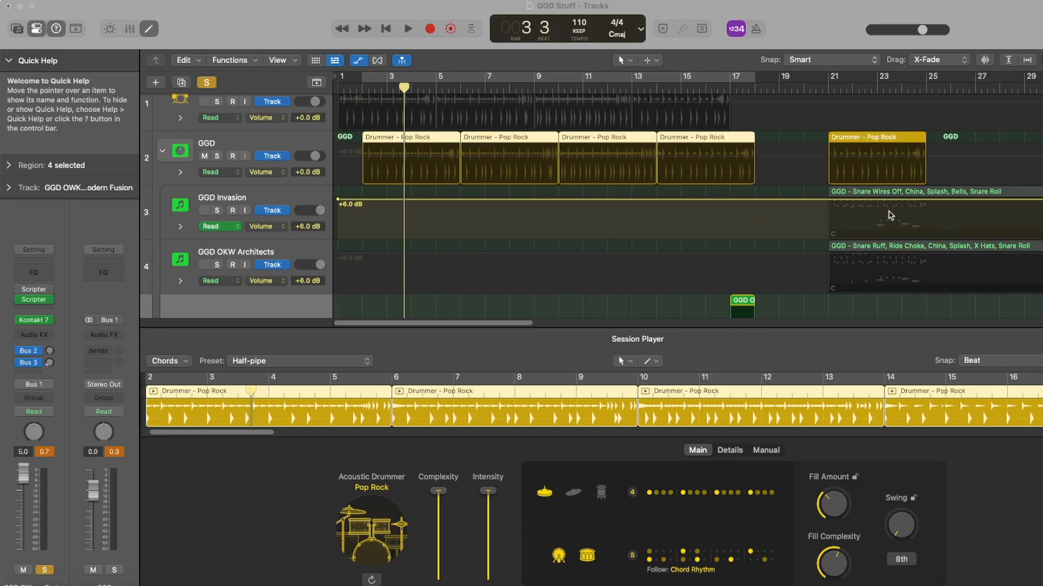
Open the GGD Invasion MIDI region in the Piano Roll and enable advanced settings, user snare notes and user cymbal notes in its Scripter
left_click(304, 200)
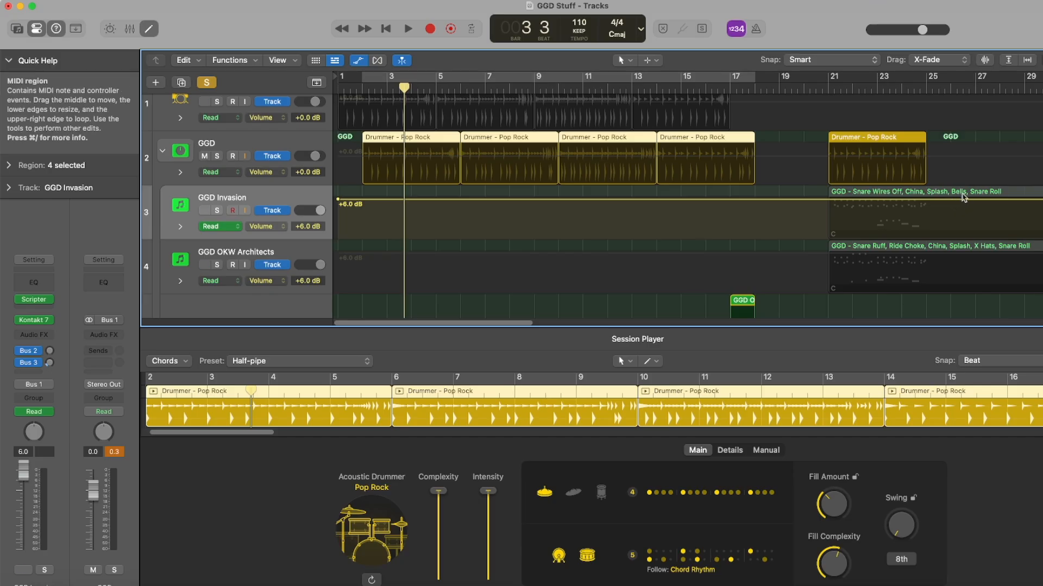
left_click(963, 197)
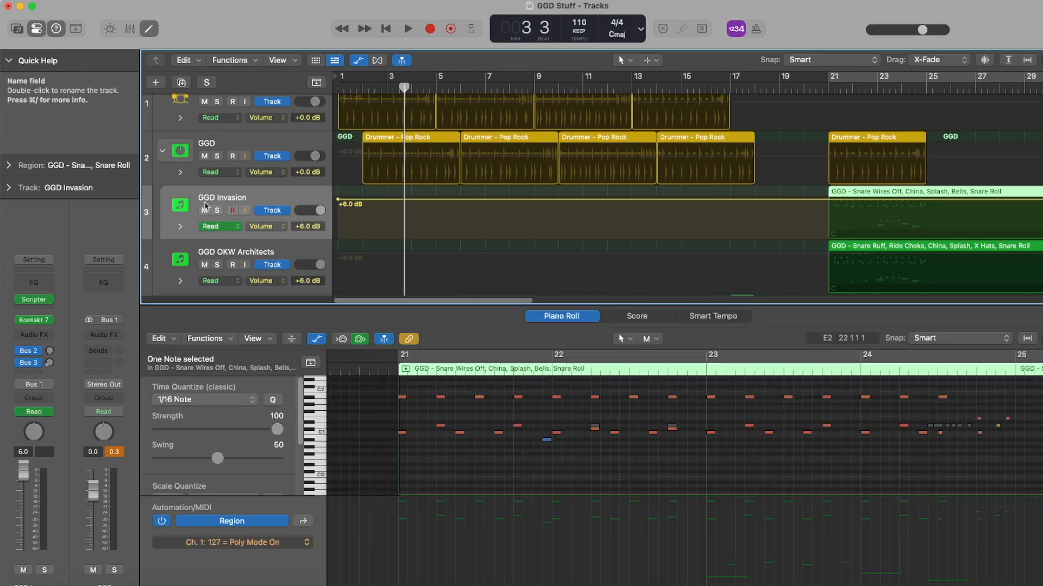
left_click(34, 299)
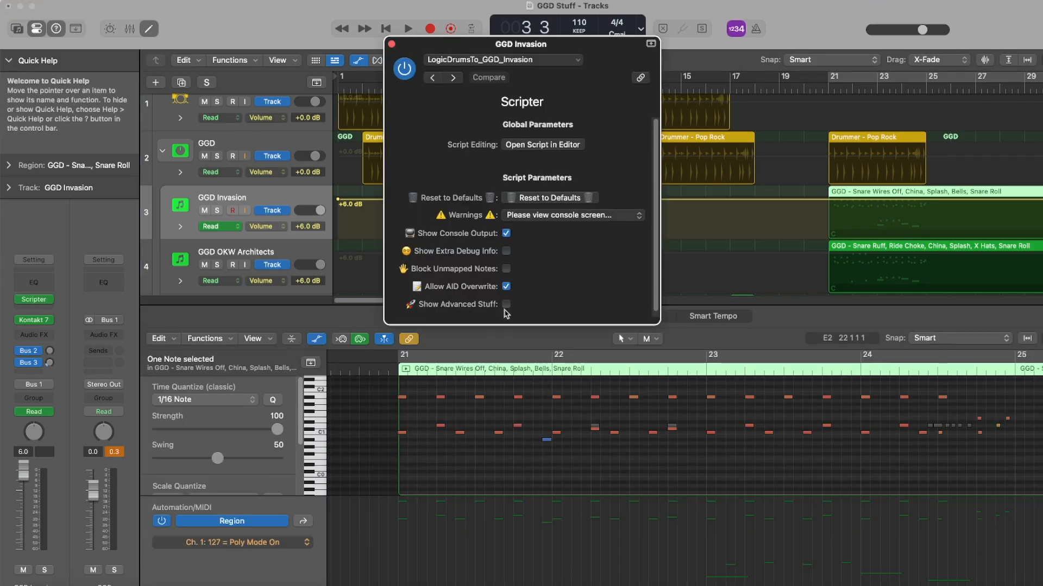
left_click(506, 305)
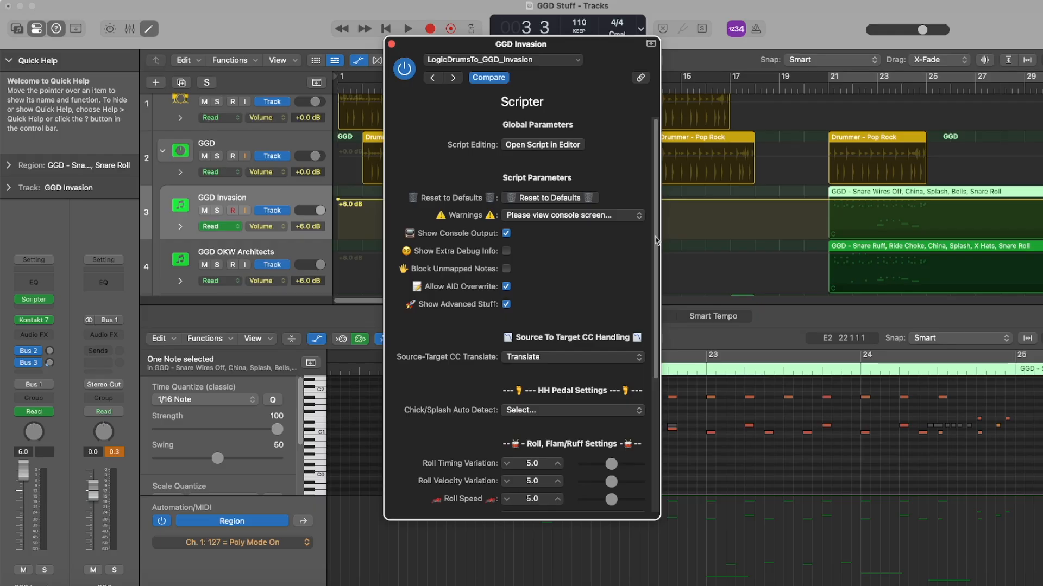
left_click_drag(657, 240, 652, 314)
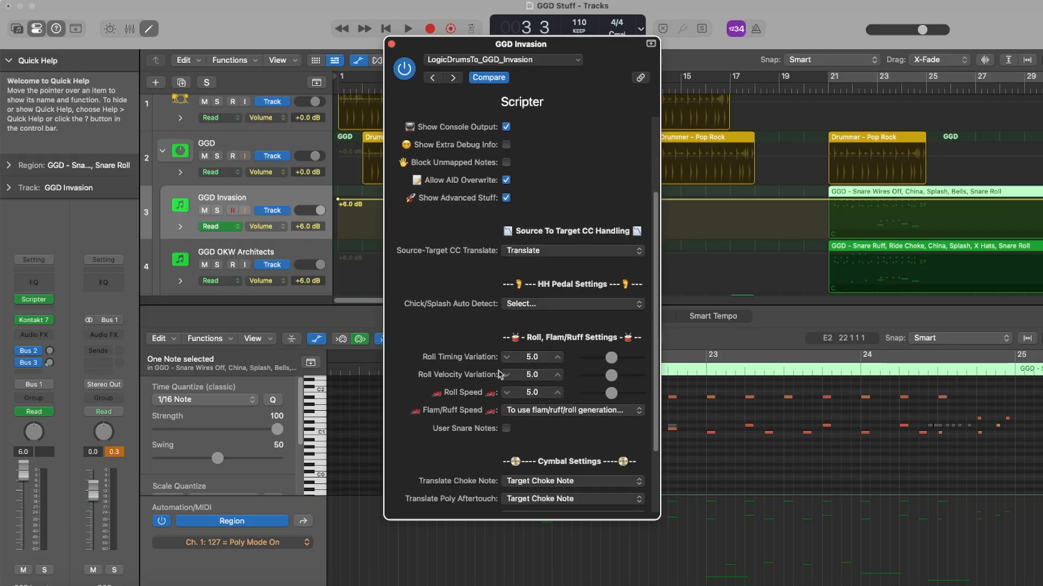
left_click(507, 429)
scroll(507, 442, "down", 5)
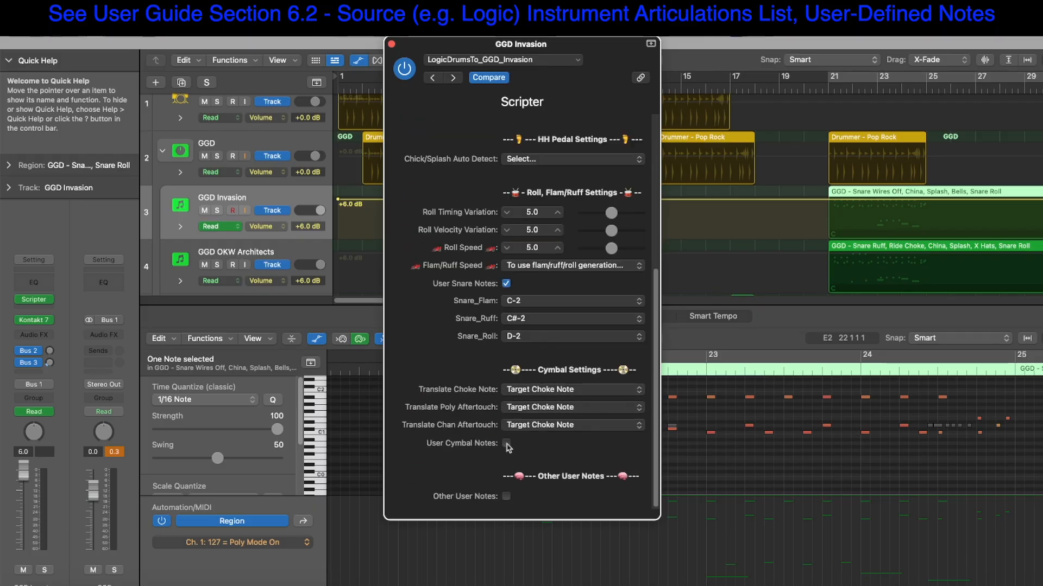
left_click(506, 445)
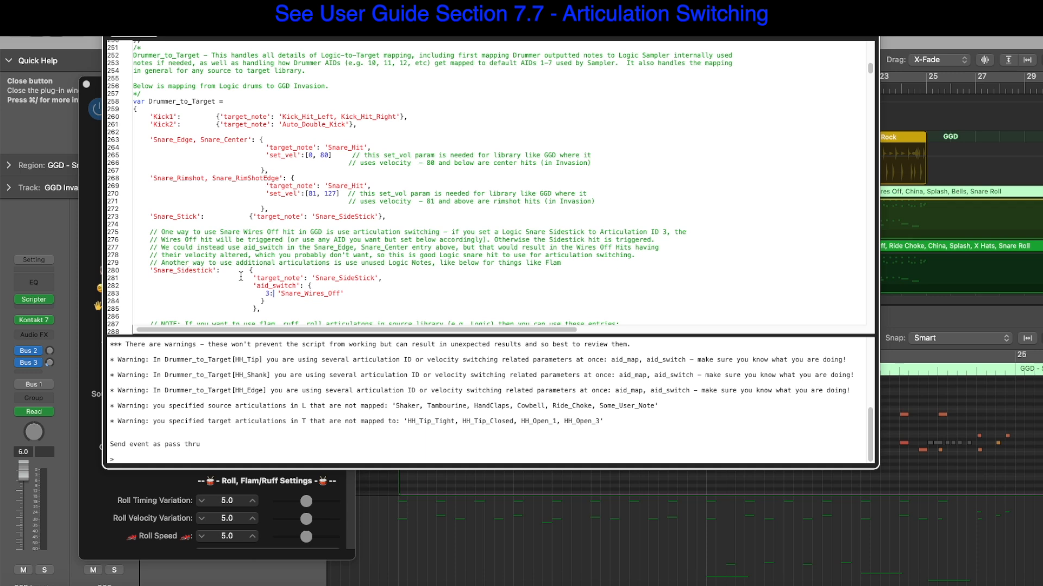
Examine the Snare_Sidestick mapping in the Invasion script and check the articulation IDs of the bar 22 C#1 notes in the Event List
double_click(194, 271)
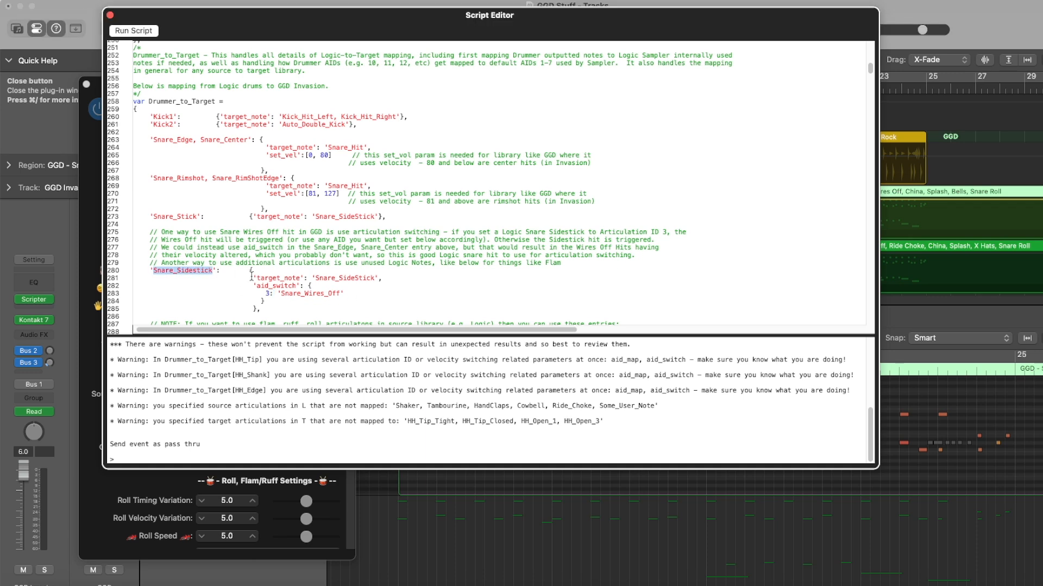
left_click(110, 15)
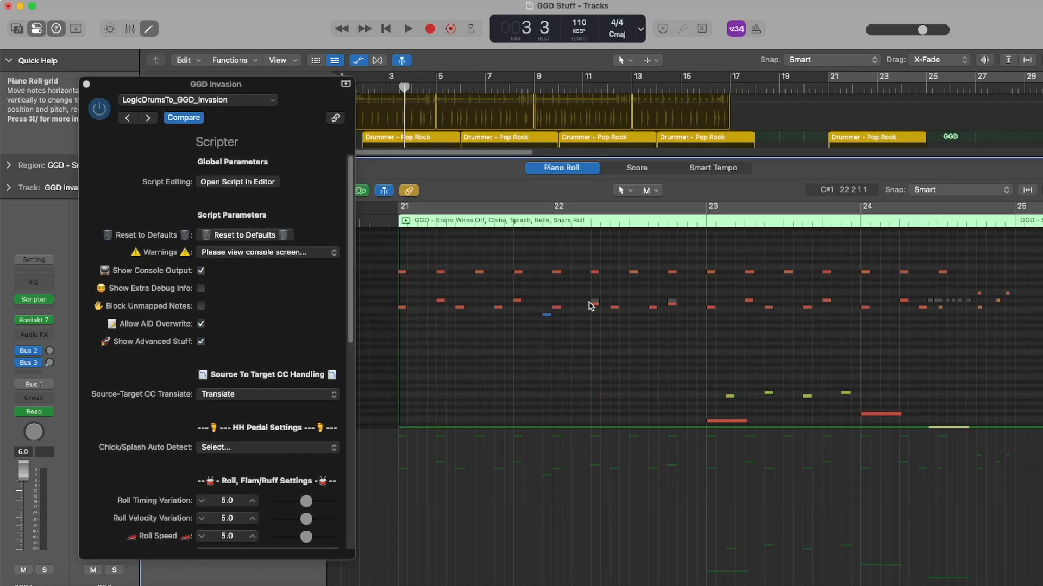
mouse_move(584, 301)
left_mouse_down()
mouse_move(690, 304)
mouse_move(594, 306)
left_mouse_up()
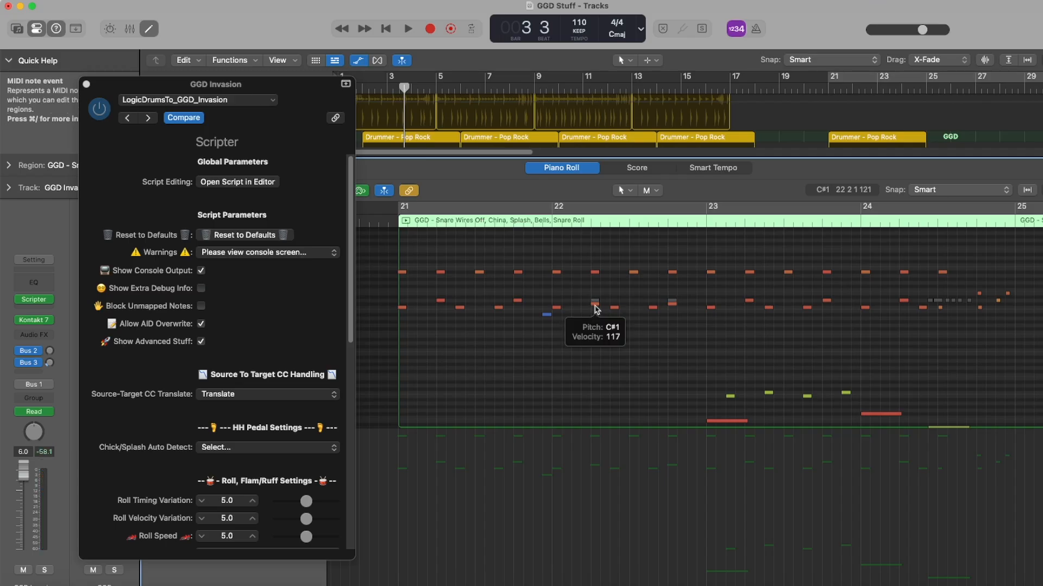
left_click_drag(580, 305, 670, 304)
key("super+7")
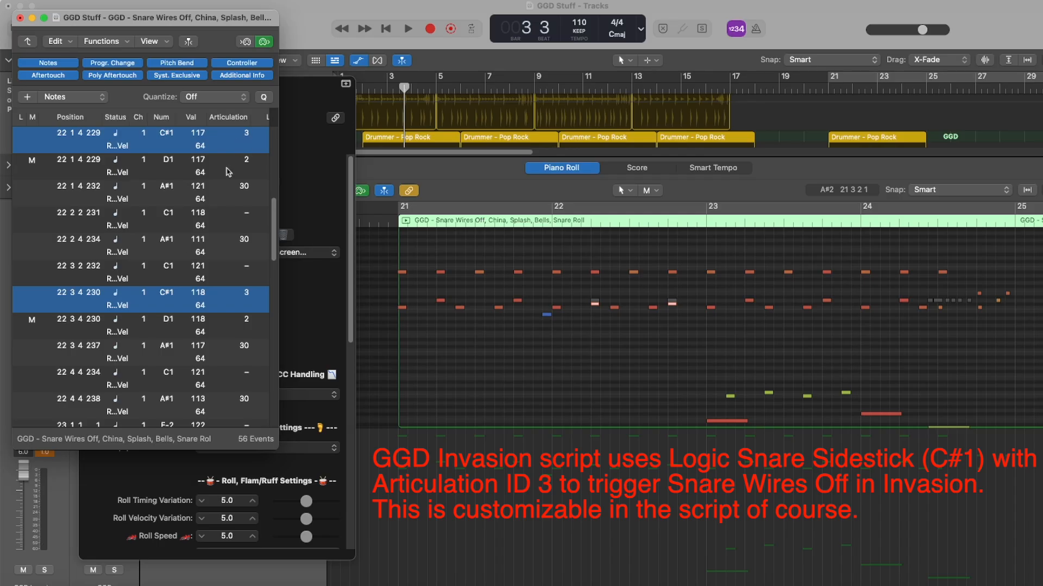
left_click(20, 18)
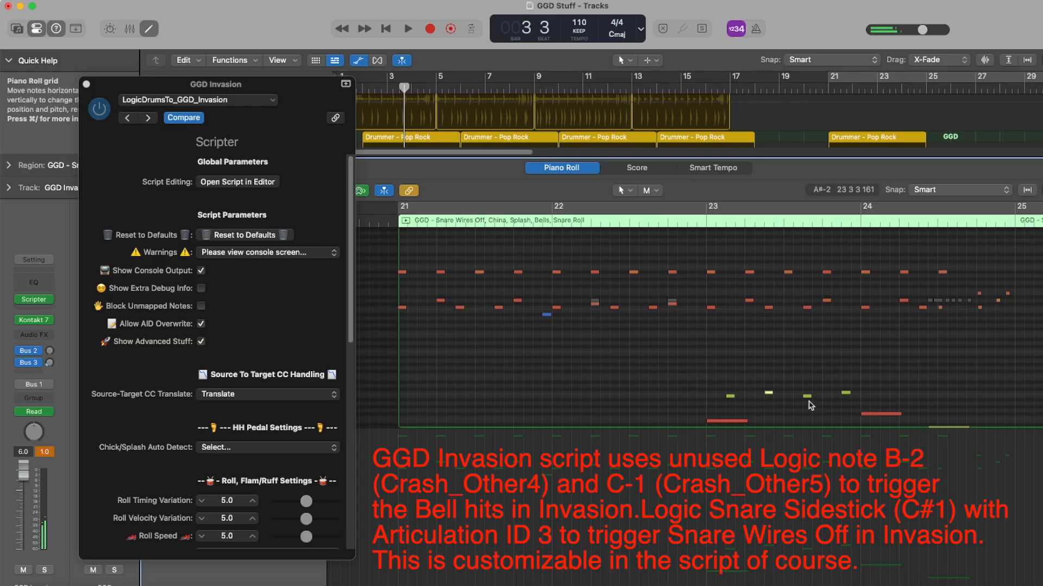
Examine the Cymbal_Other4 and Cymbal_Other5 mappings in the Invasion script and compare the user cymbal notes with the low notes in the region
left_click(237, 181)
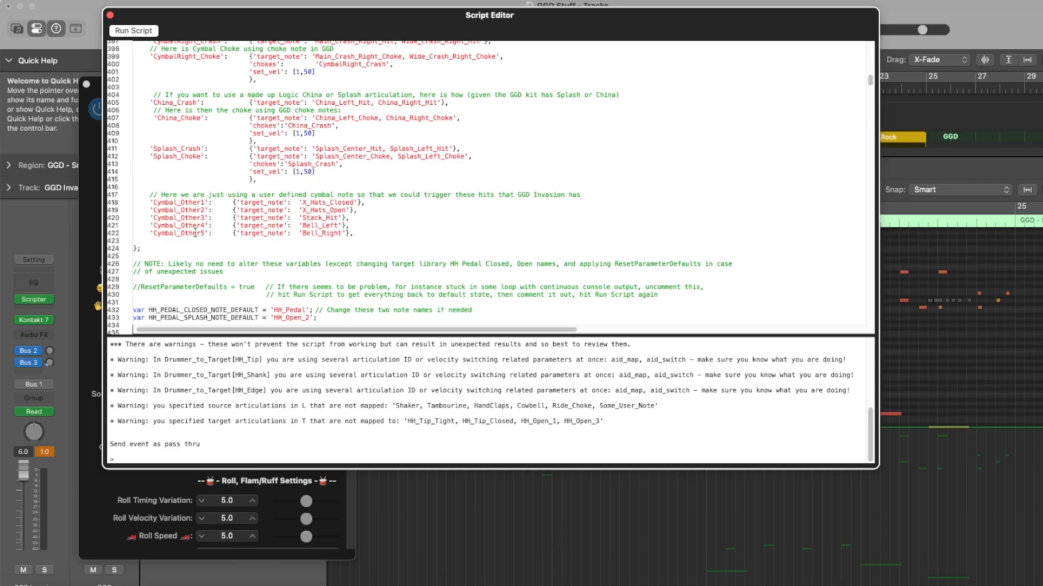
left_click_drag(355, 233, 139, 226)
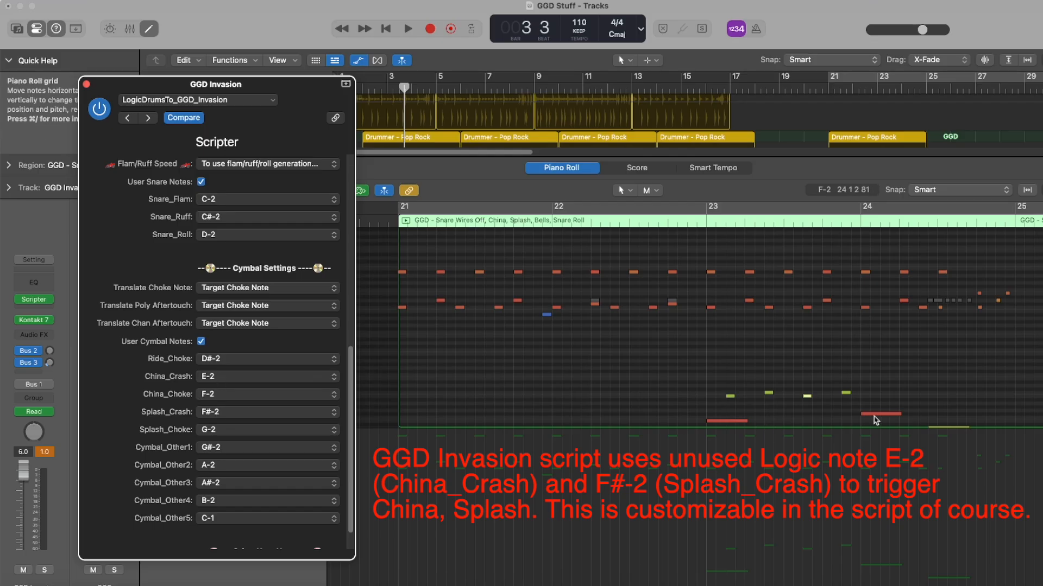
left_click(947, 408)
scroll(947, 407, "down", 1)
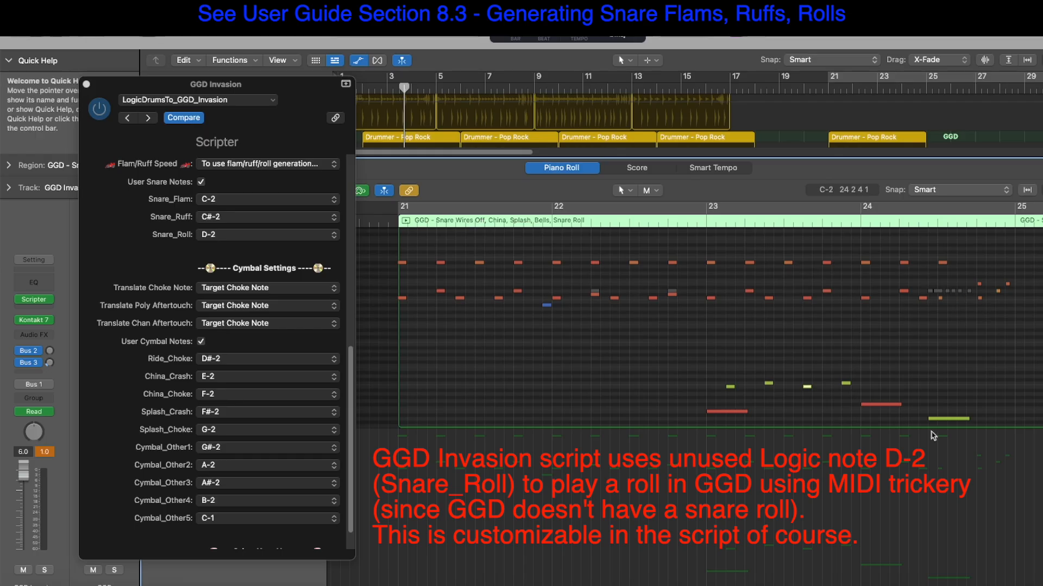
Audition the GGD Invasion region from bar 20 beat 4
mouse_move(951, 422)
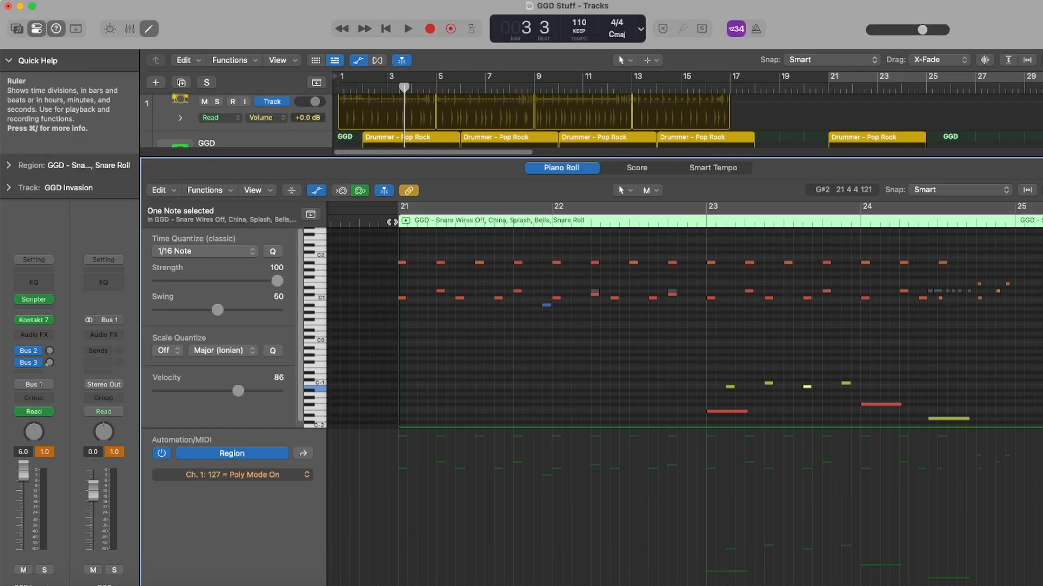
left_click(826, 87)
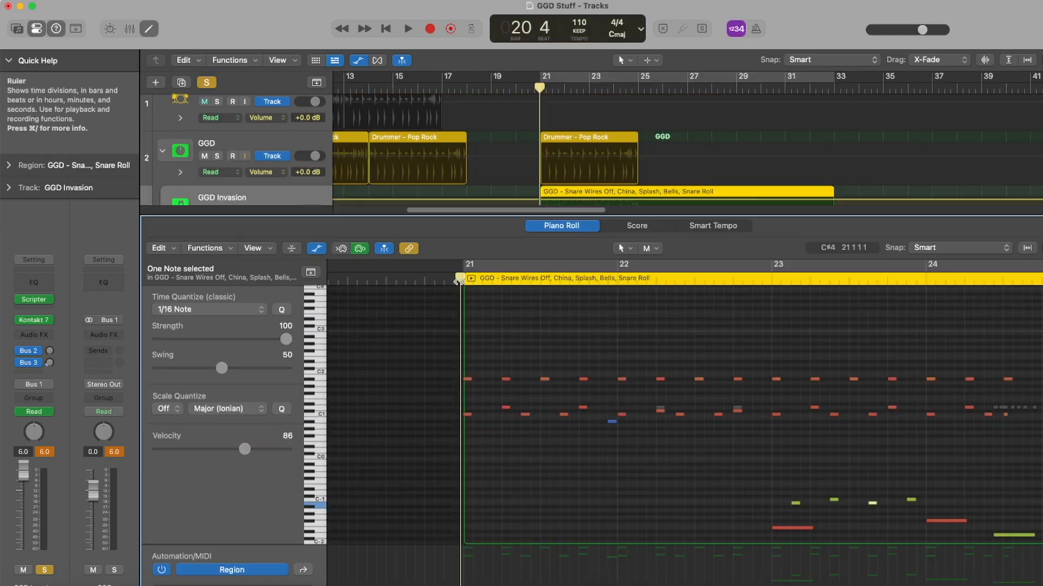
key("space")
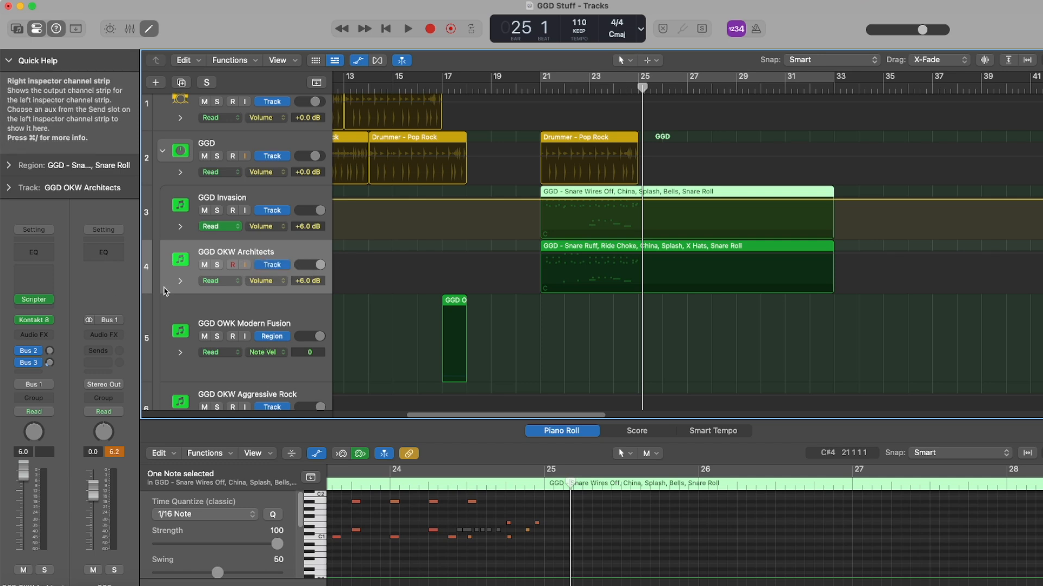
Solo the GGD OKW Architects track and show its Snare Ruff, Ride Choke, China region in an enlarged Piano Roll
left_click(217, 265)
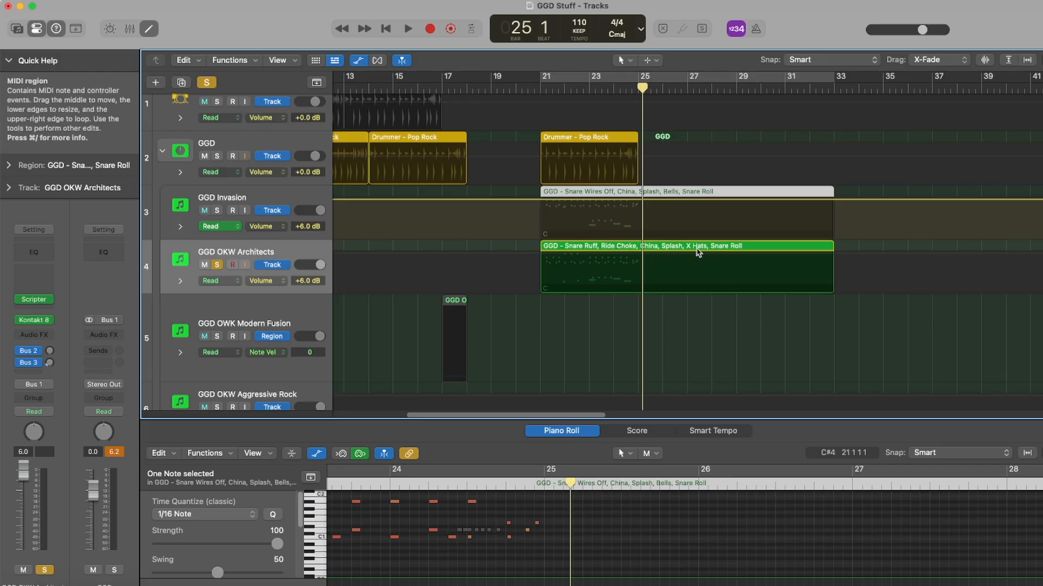
left_click(617, 247)
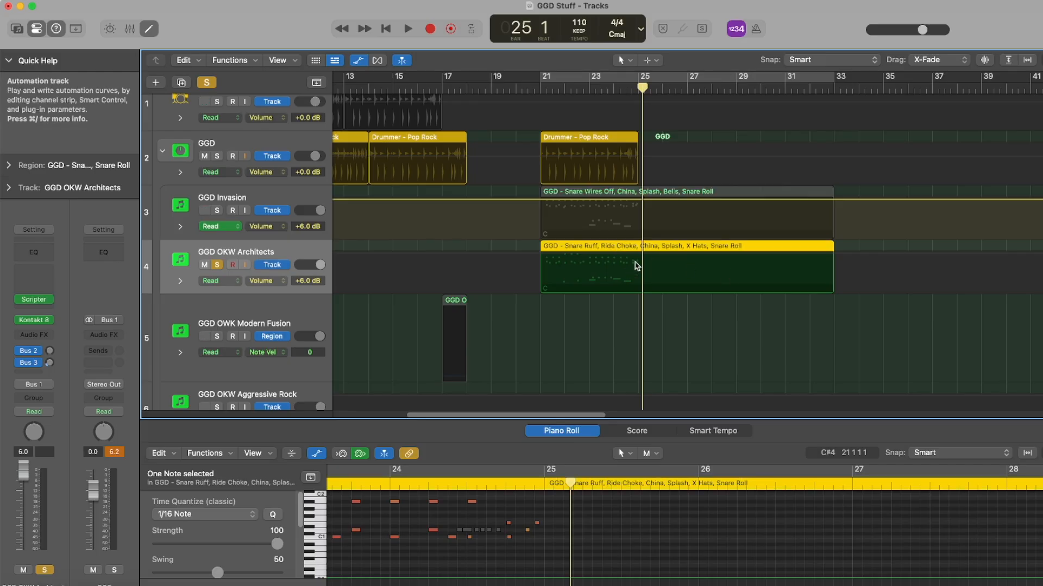
left_click_drag(440, 420, 441, 240)
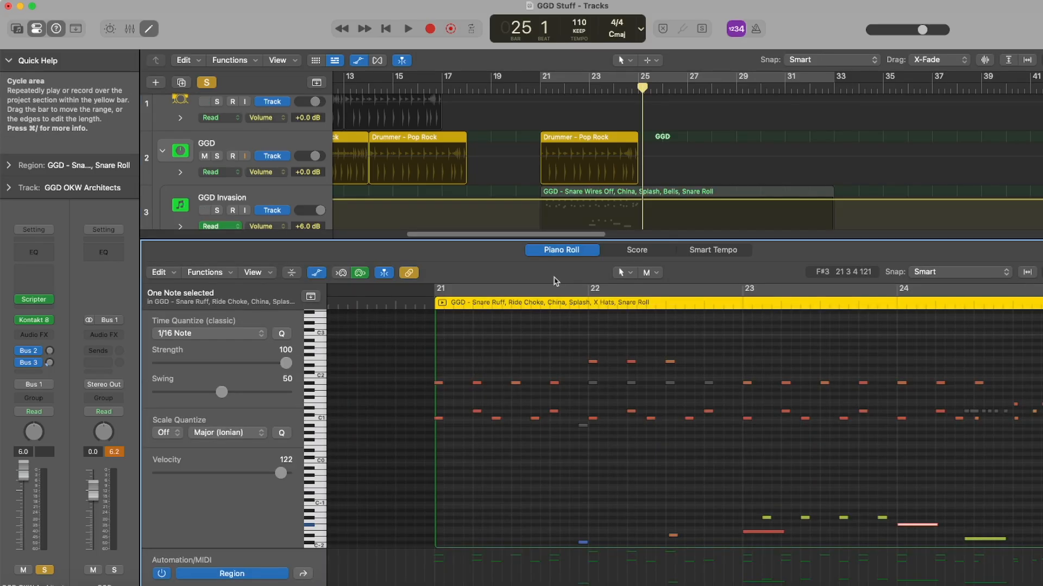
Check the low snare trigger note just before bar 22 and select the four G#-2 notes in bar 23
mouse_move(596, 427)
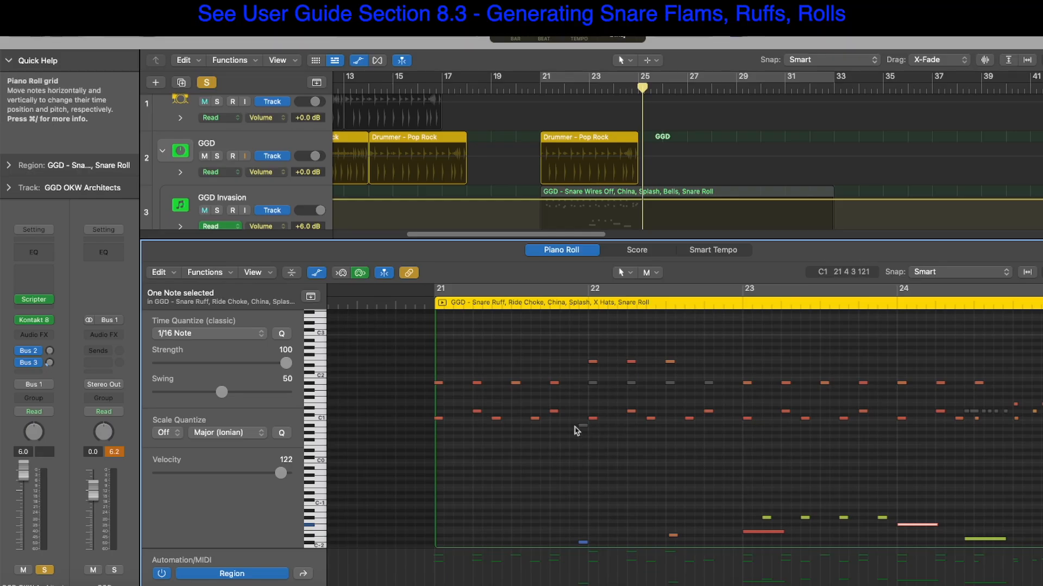
left_click(583, 543)
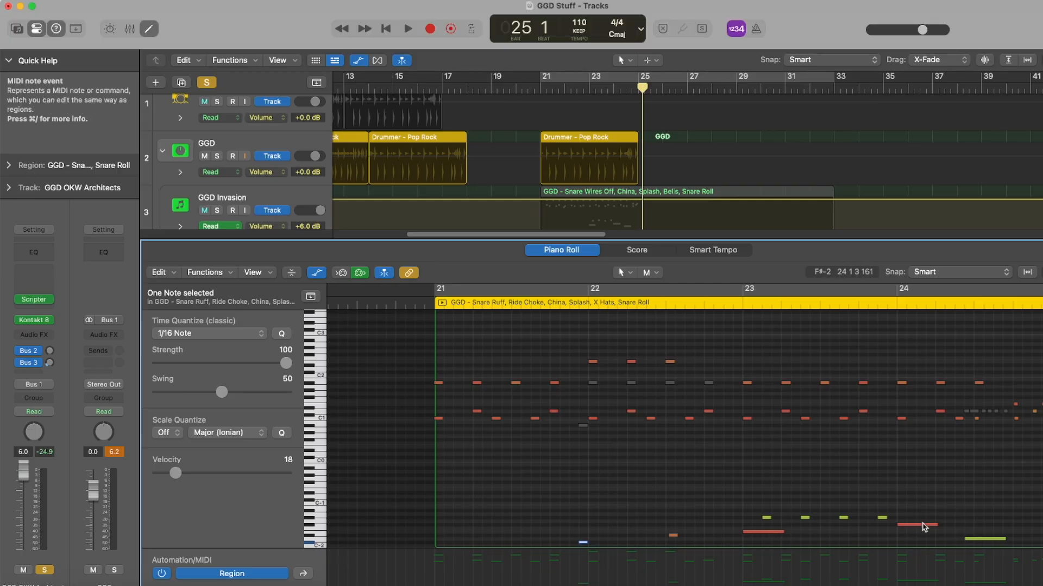
left_click_drag(754, 523, 875, 517)
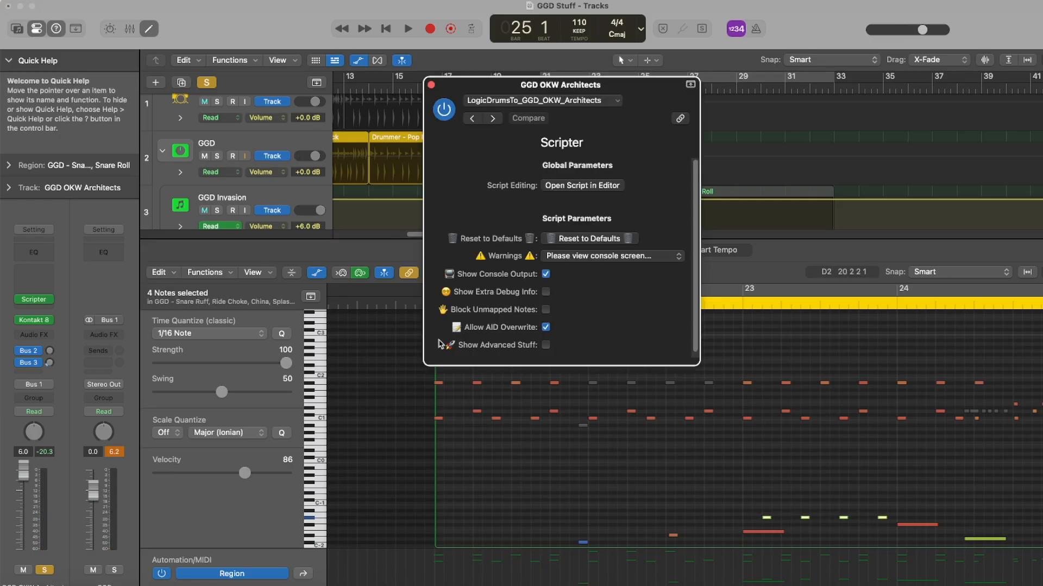
Enable advanced settings, user snare notes and user cymbal notes in the GGD OKW Architects Scripter, moving its window clear of the region's notes
left_click(546, 345)
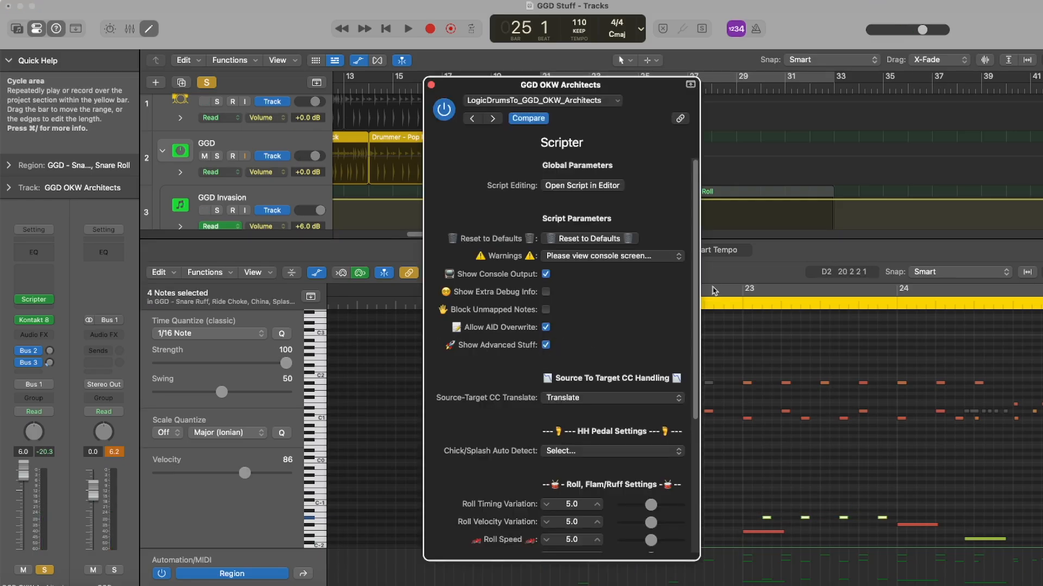
left_click_drag(695, 261, 682, 412)
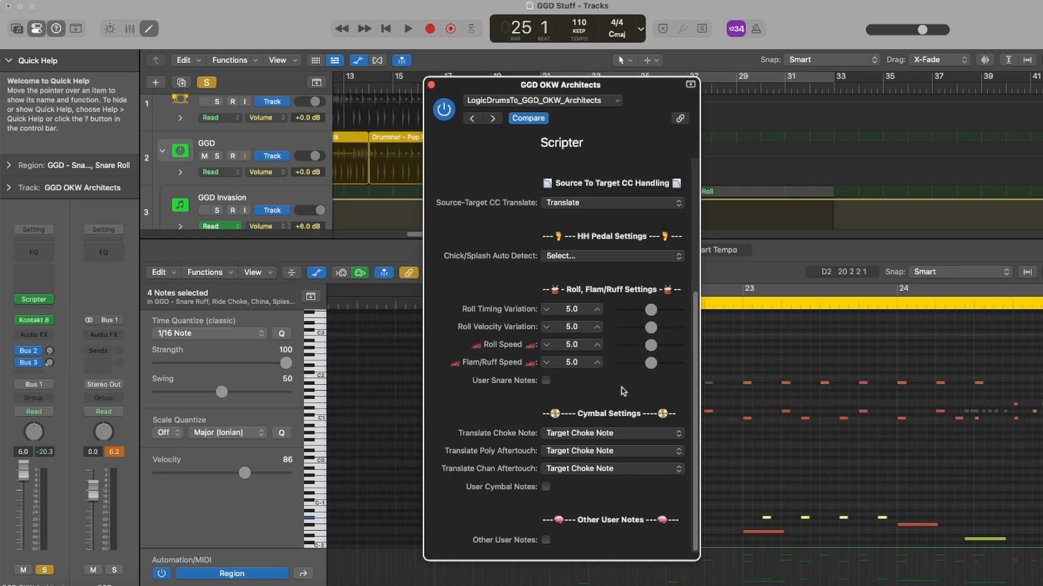
left_click(546, 380)
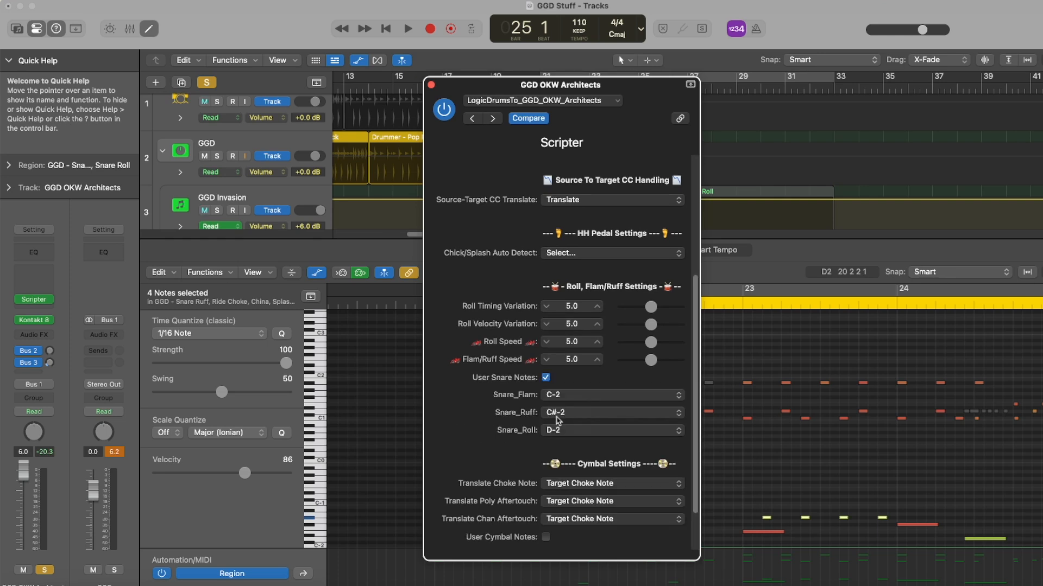
left_click_drag(640, 111, 438, 103)
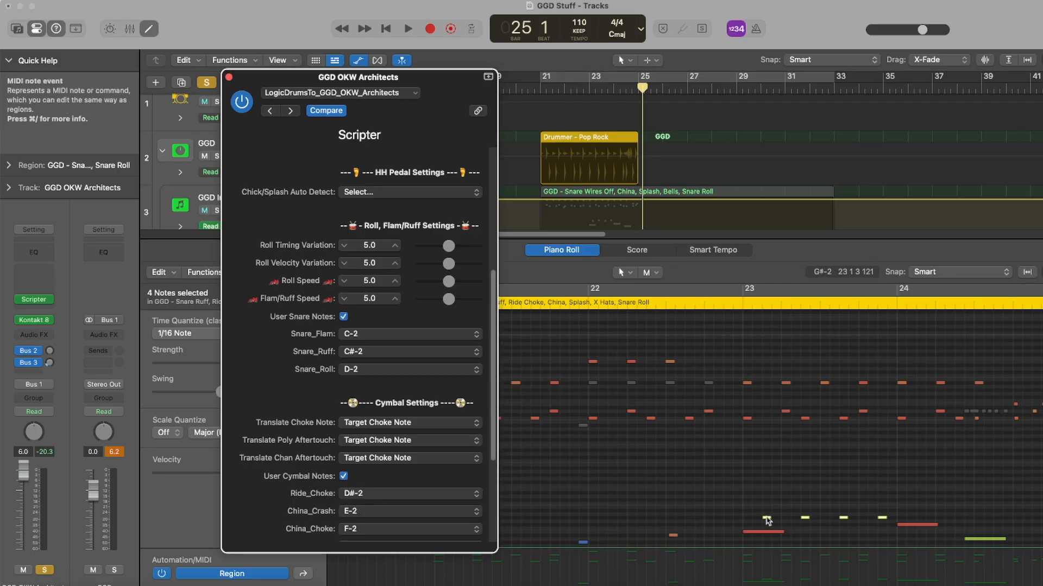
mouse_move(767, 521)
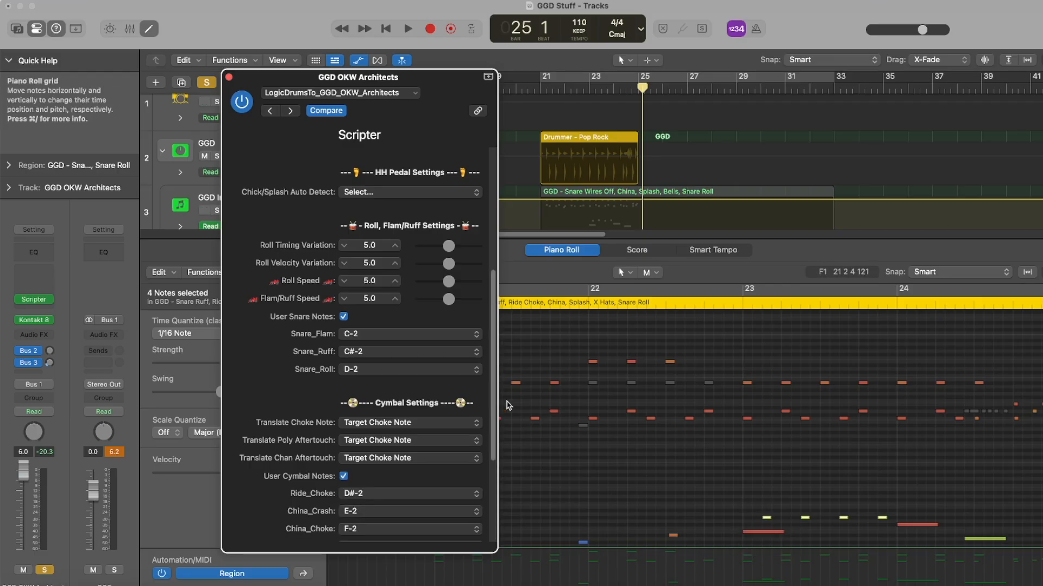
scroll(265, 427, "down", 5)
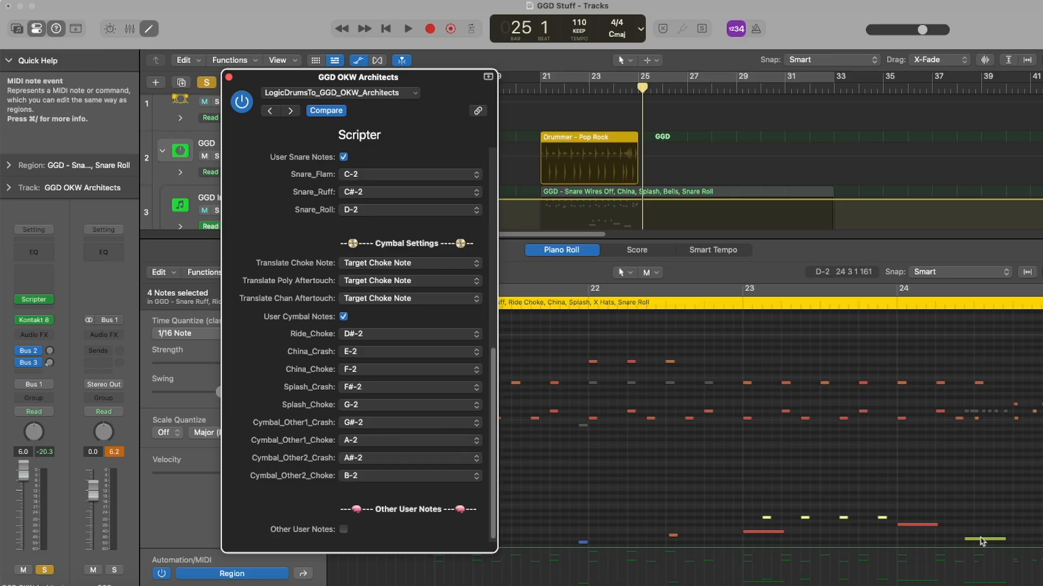
Check the snare roll note in bar 24 and audition the OKW Architects region from bar 20 beat 4
left_click(982, 541)
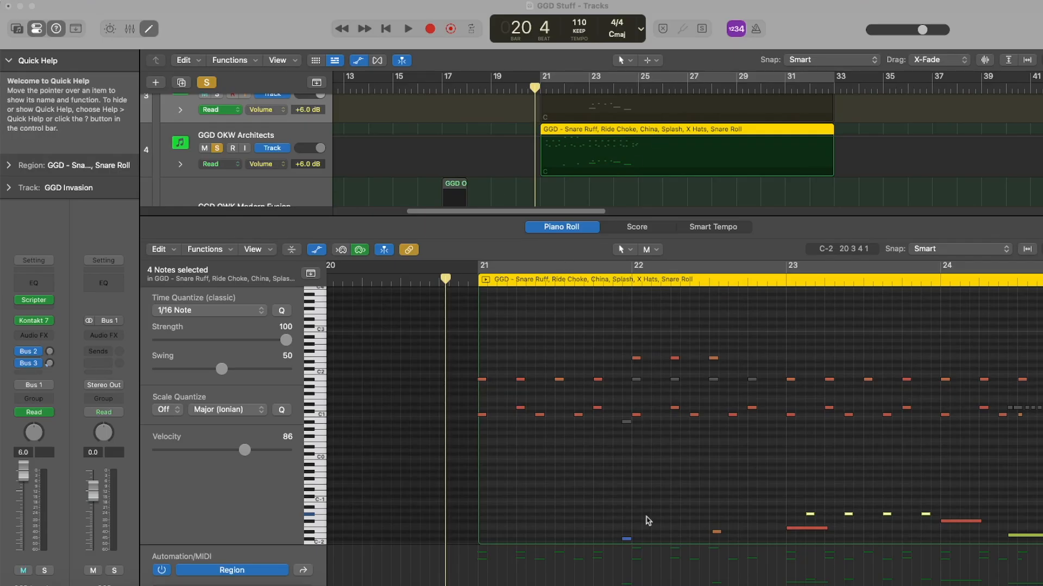
double_click(450, 274)
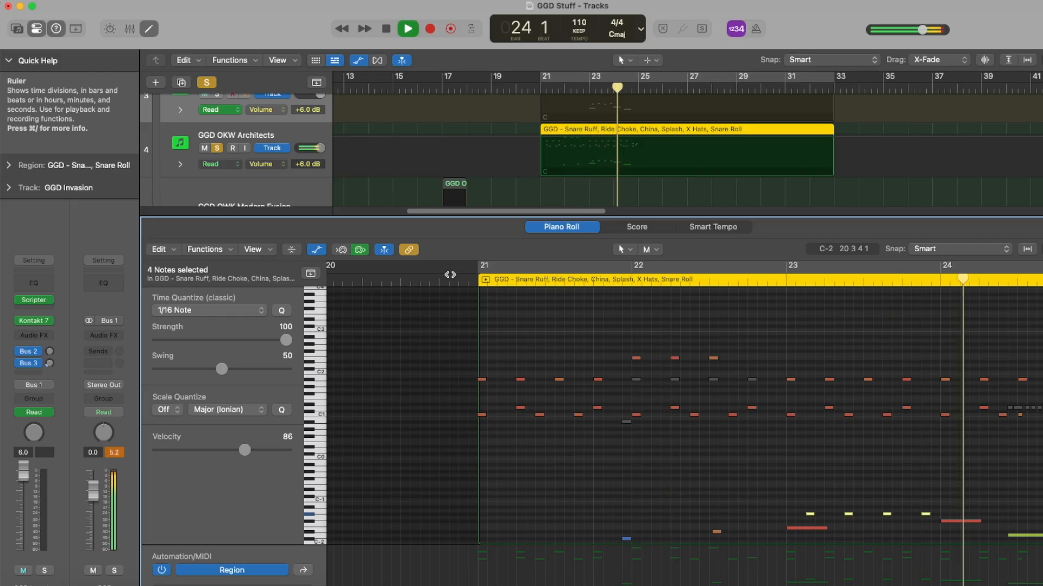
key("space")
scroll(601, 231, "up", 3)
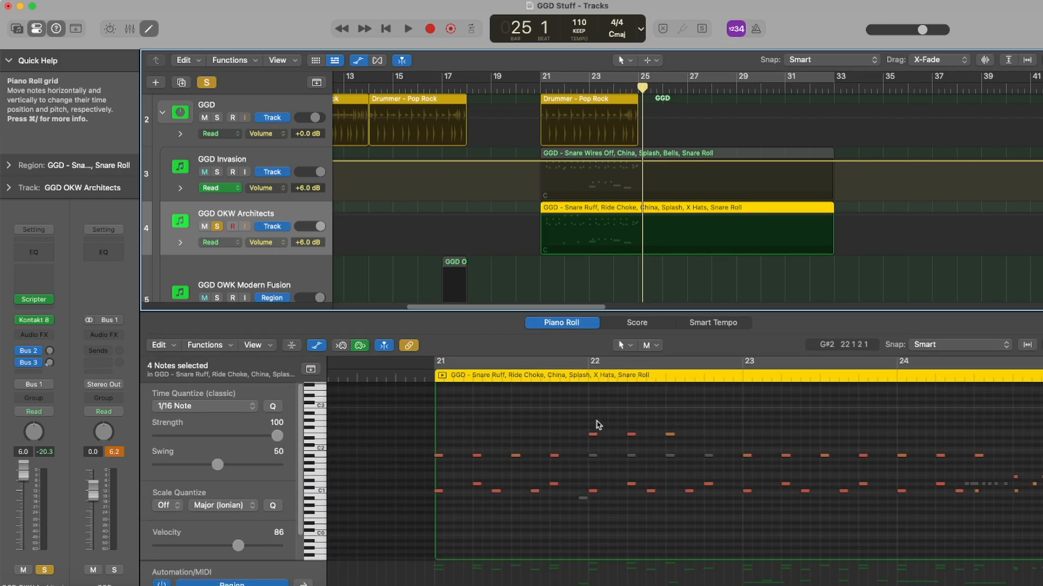
Switch to the GGD Madness spreadsheet in the browser, review the library settings, and minimise its window
key("super+Tab")
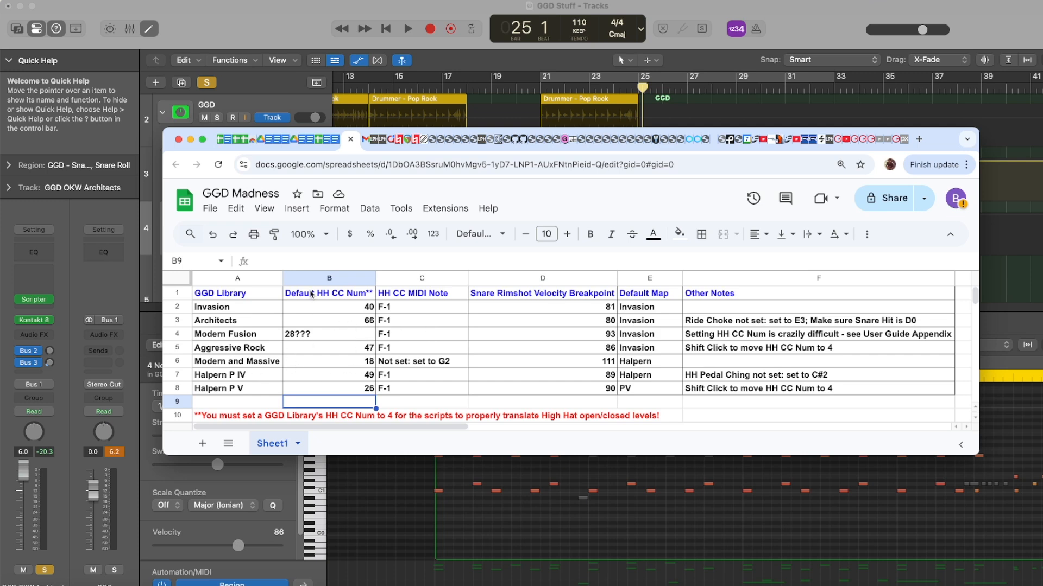
left_click(190, 140)
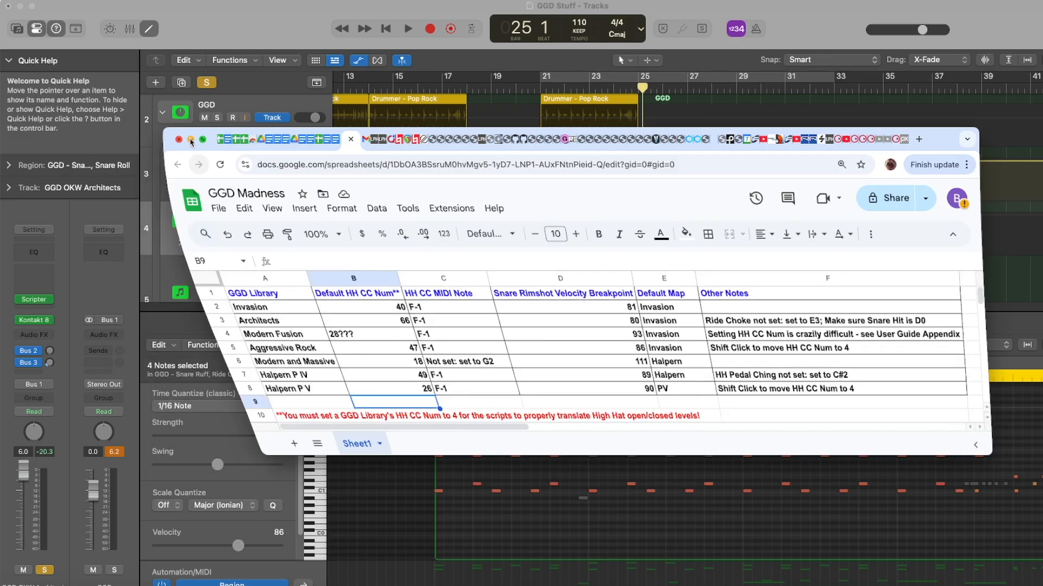